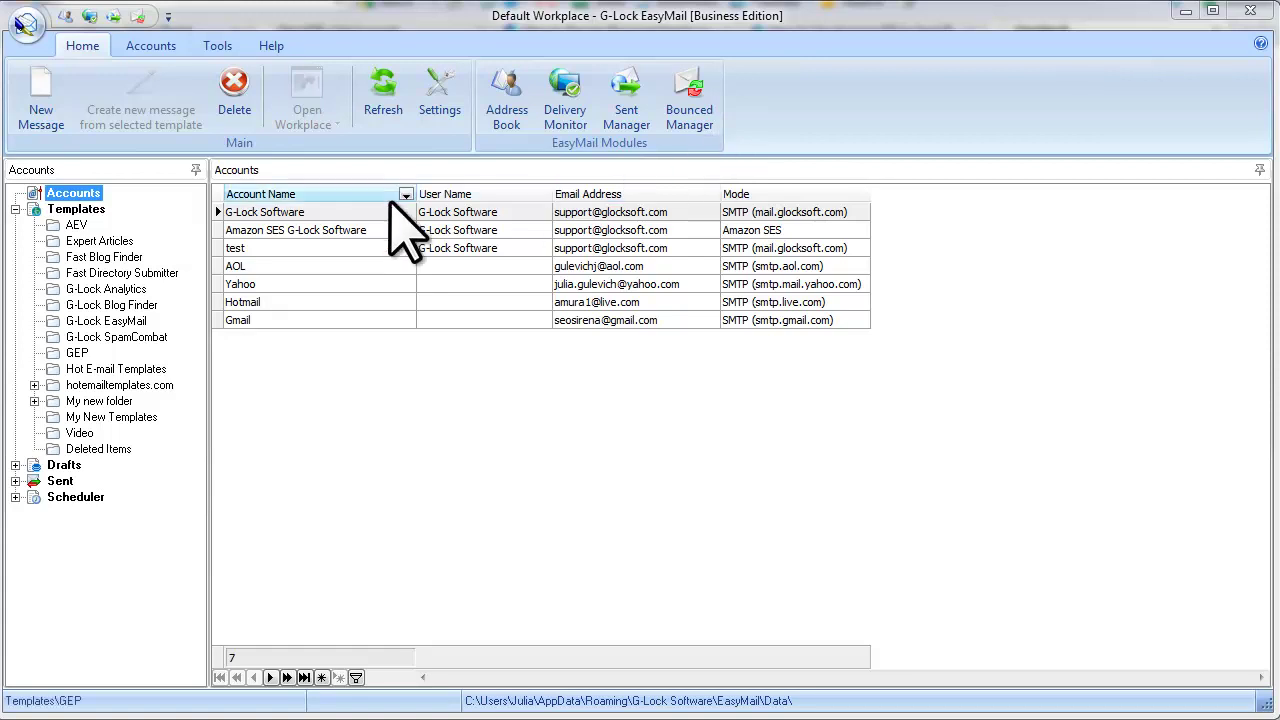
Step: Review the G-Lock Software account's return address, then open Bounced Manager's e-mail server account options
double_click(322, 212)
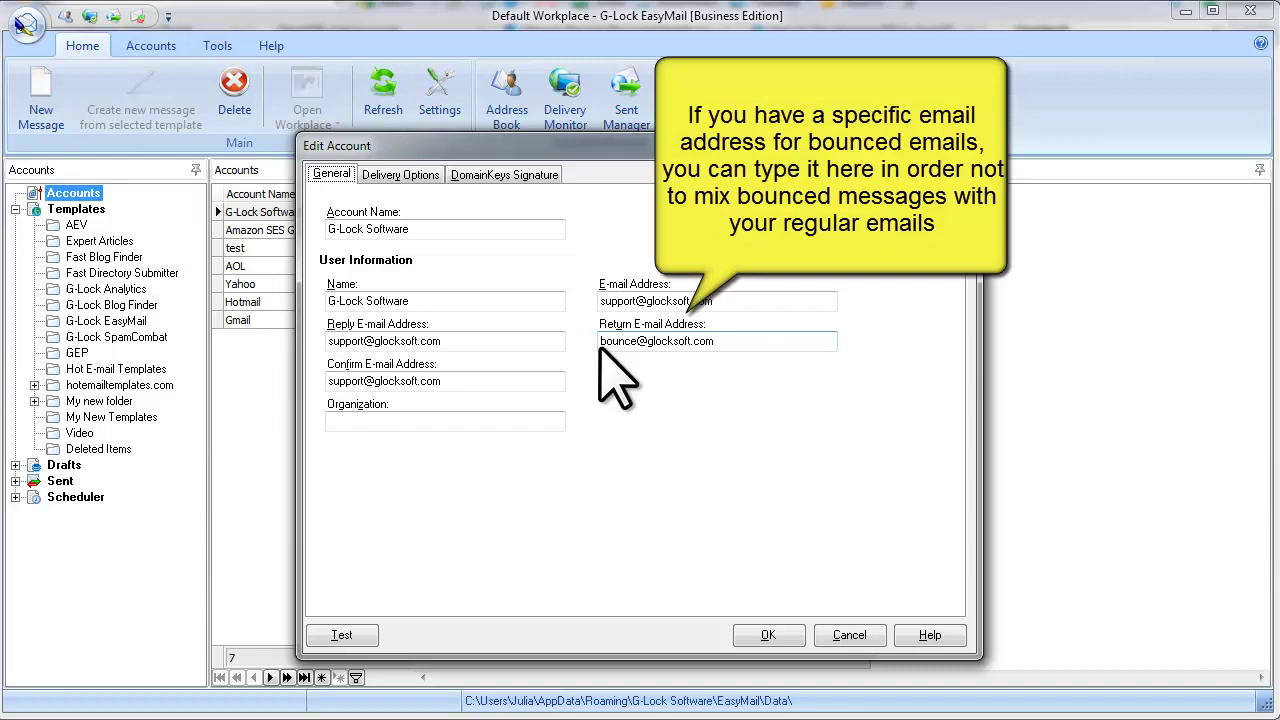
double_click(723, 345)
key("ctrl+c")
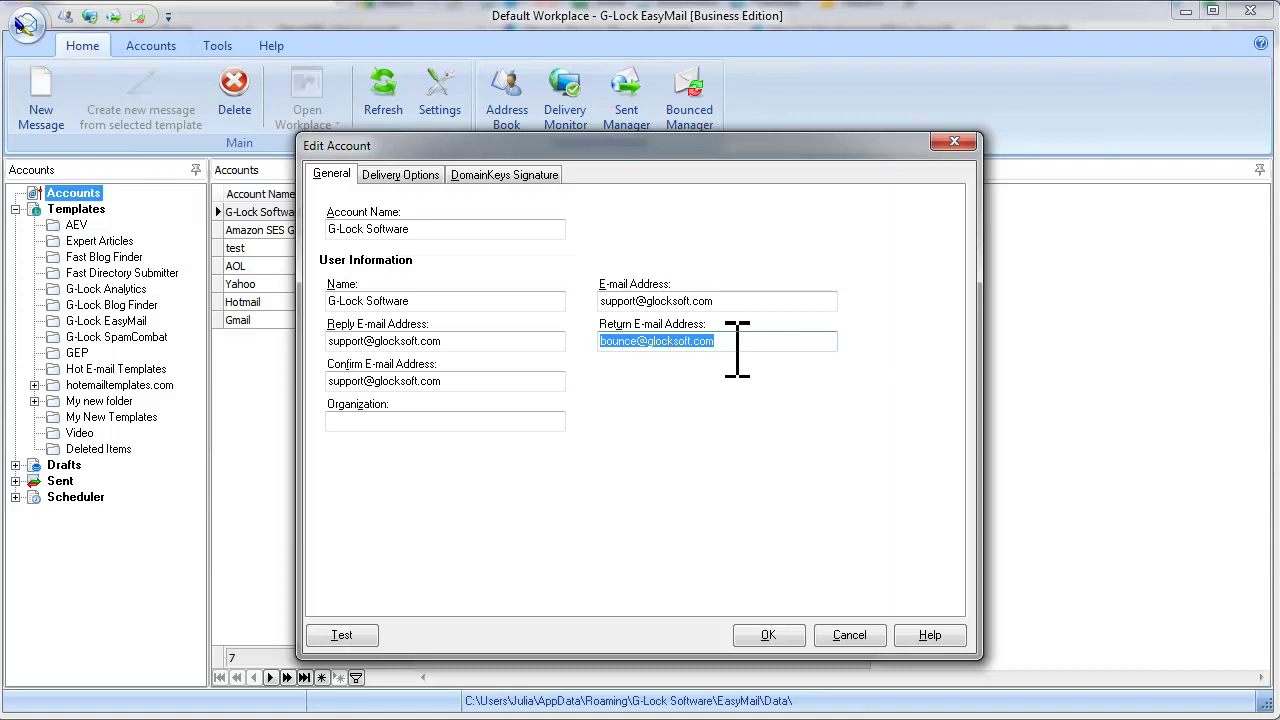
left_click(849, 635)
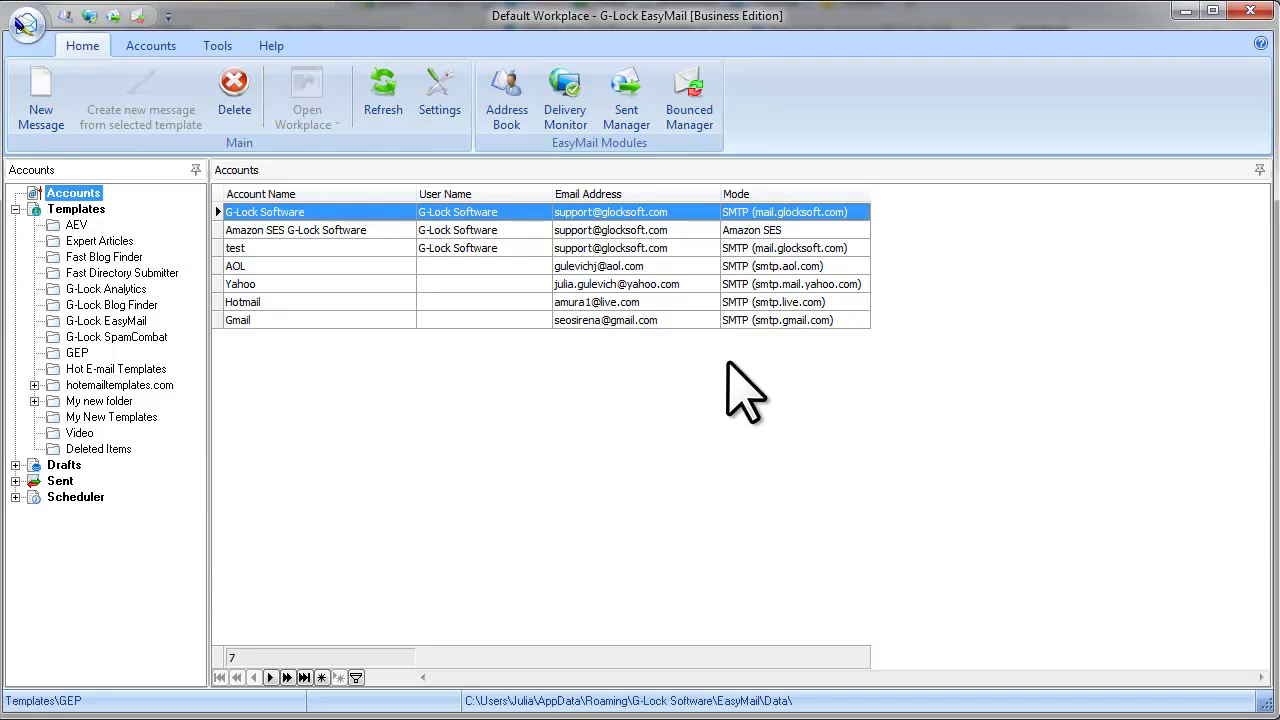
left_click(714, 126)
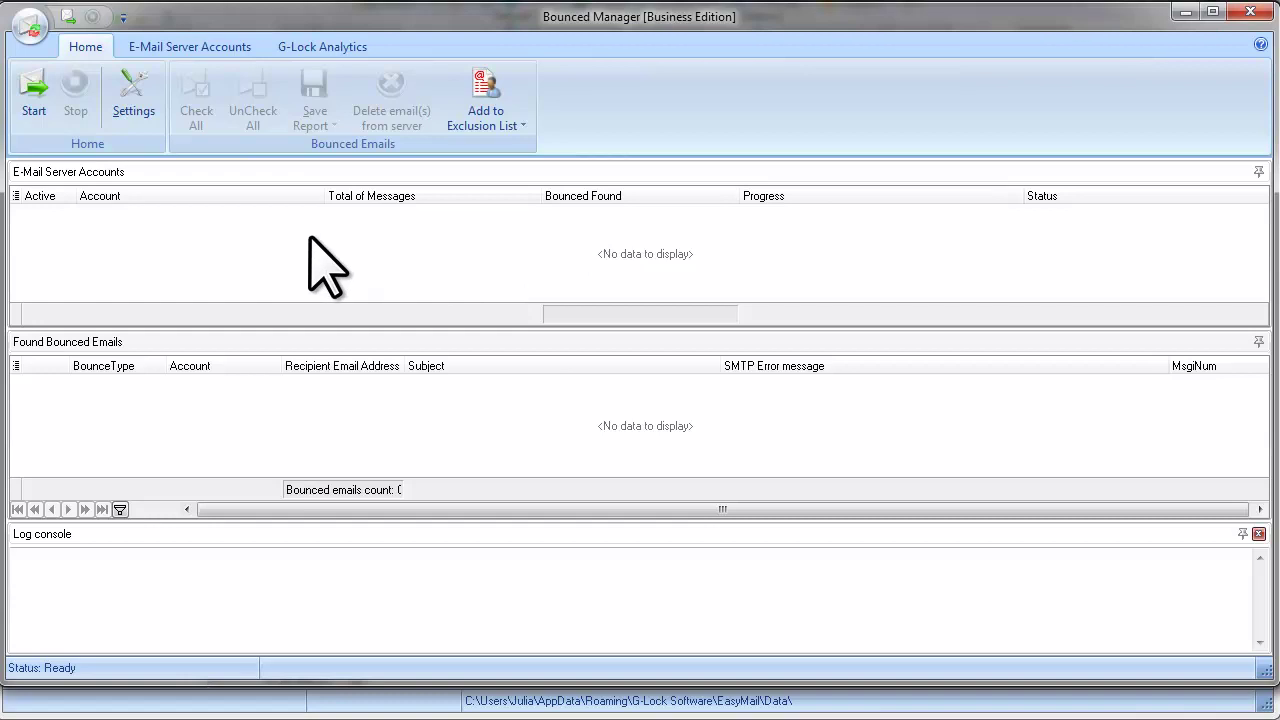
left_click(200, 47)
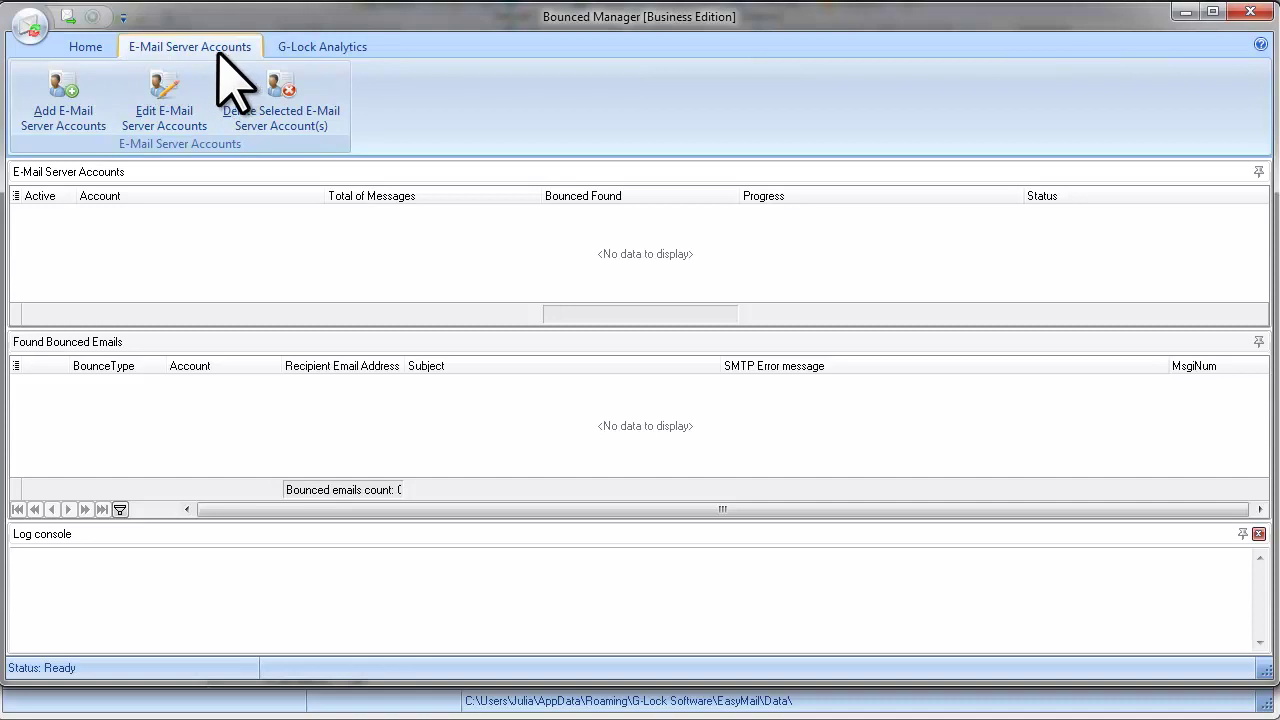
Step: Add a new server account named 'Bounced' and fill in the bounce mailbox's e-mail address
left_click(112, 150)
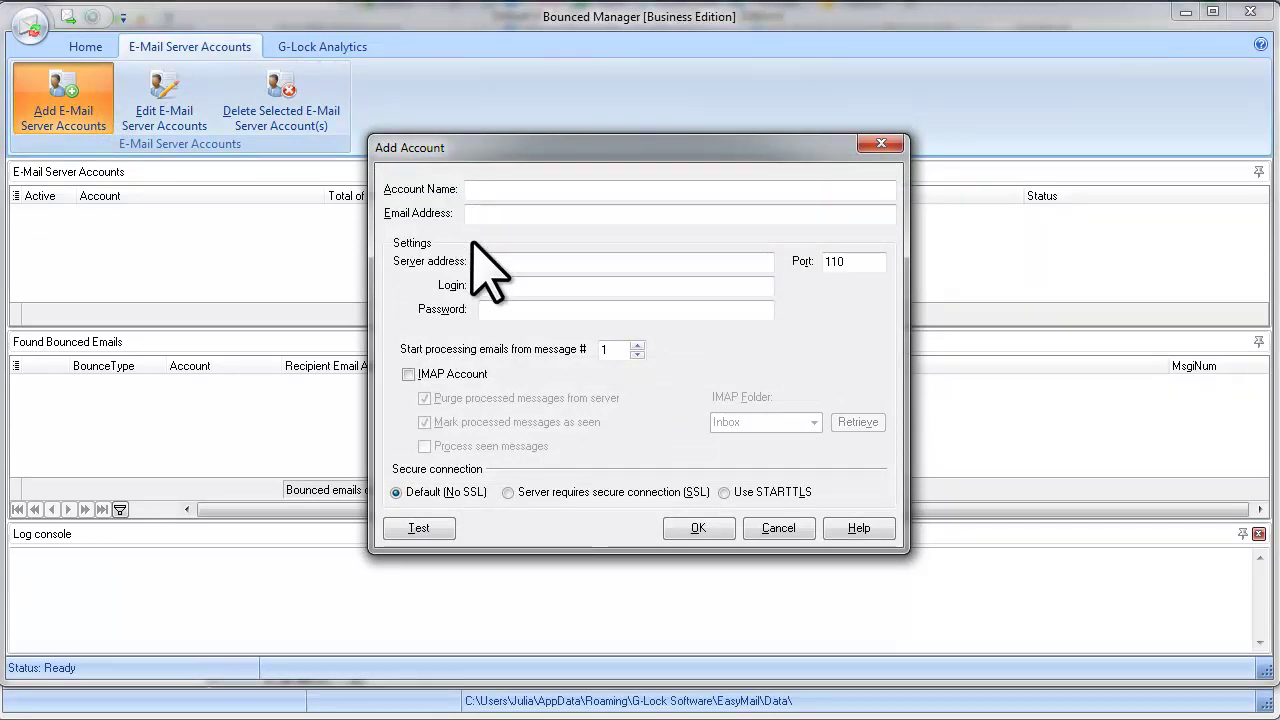
type("Bounced")
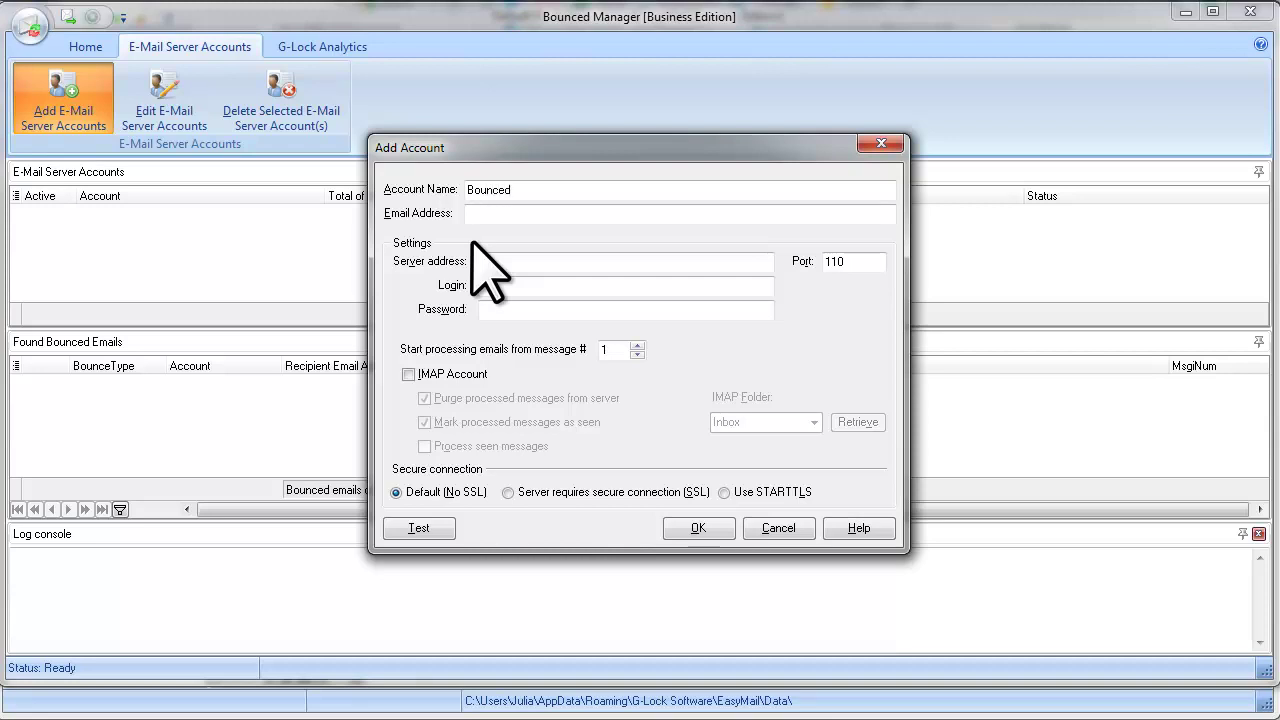
left_click(487, 212)
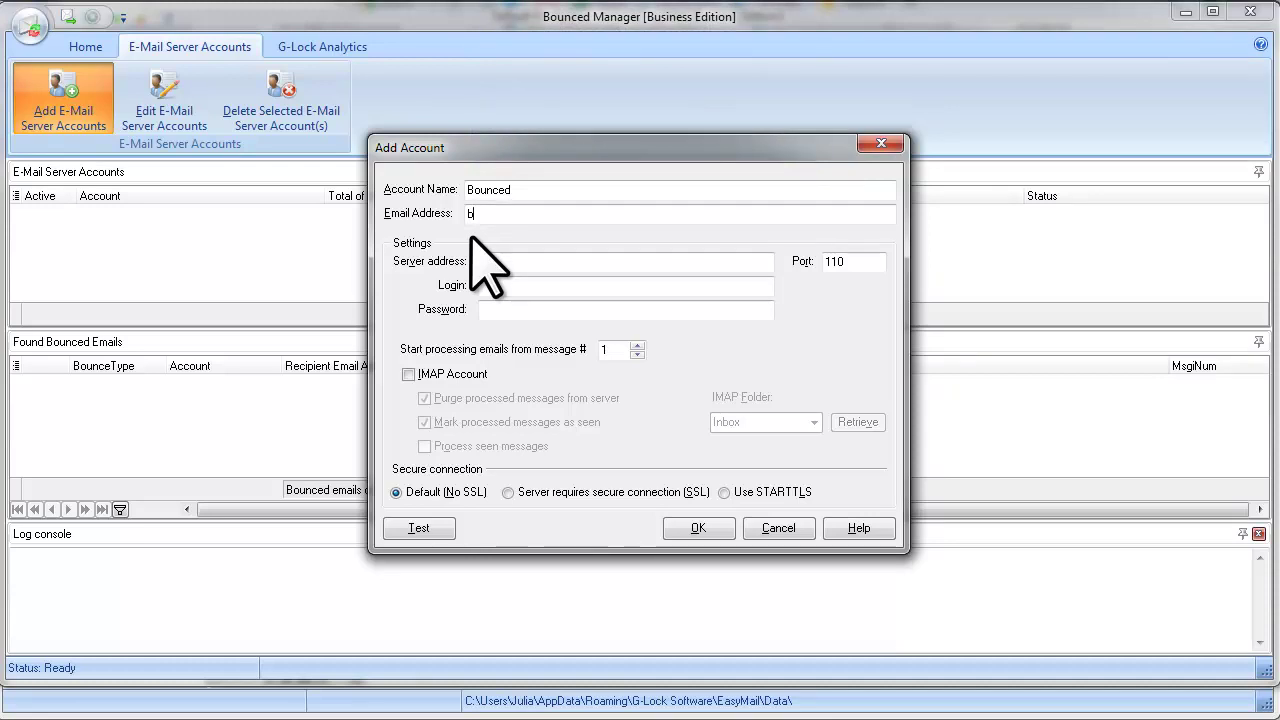
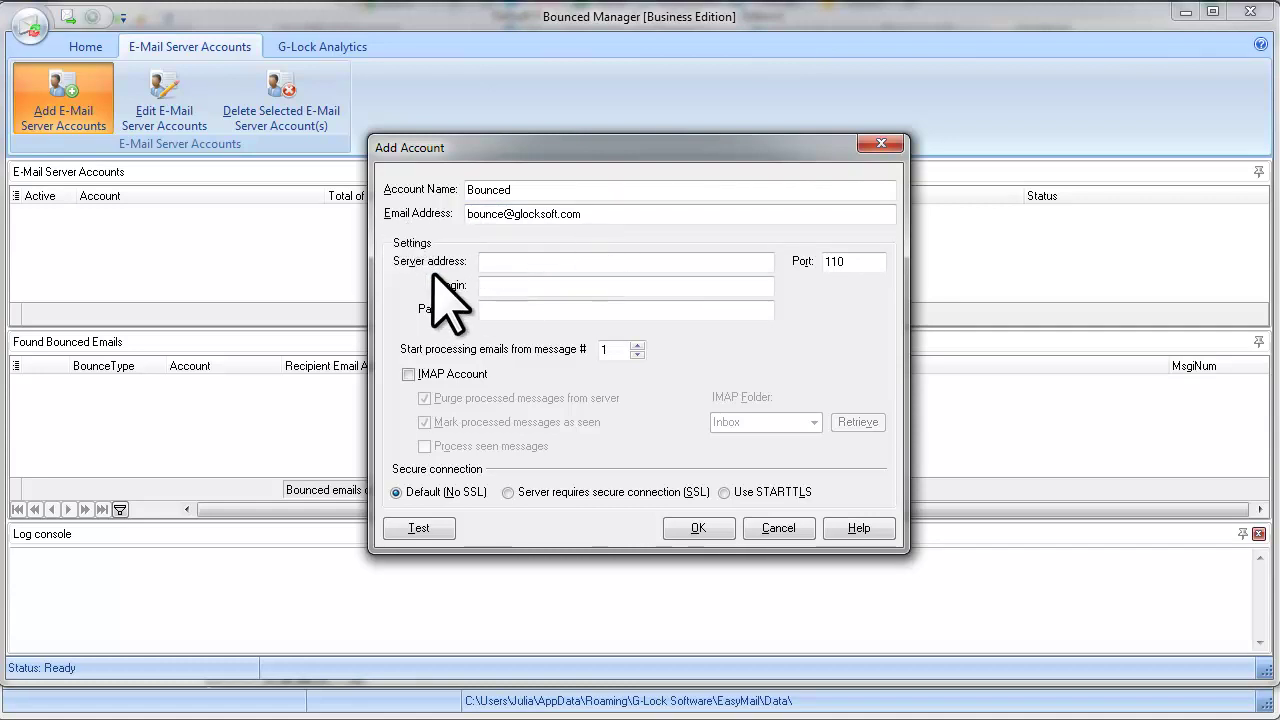
left_click(523, 260)
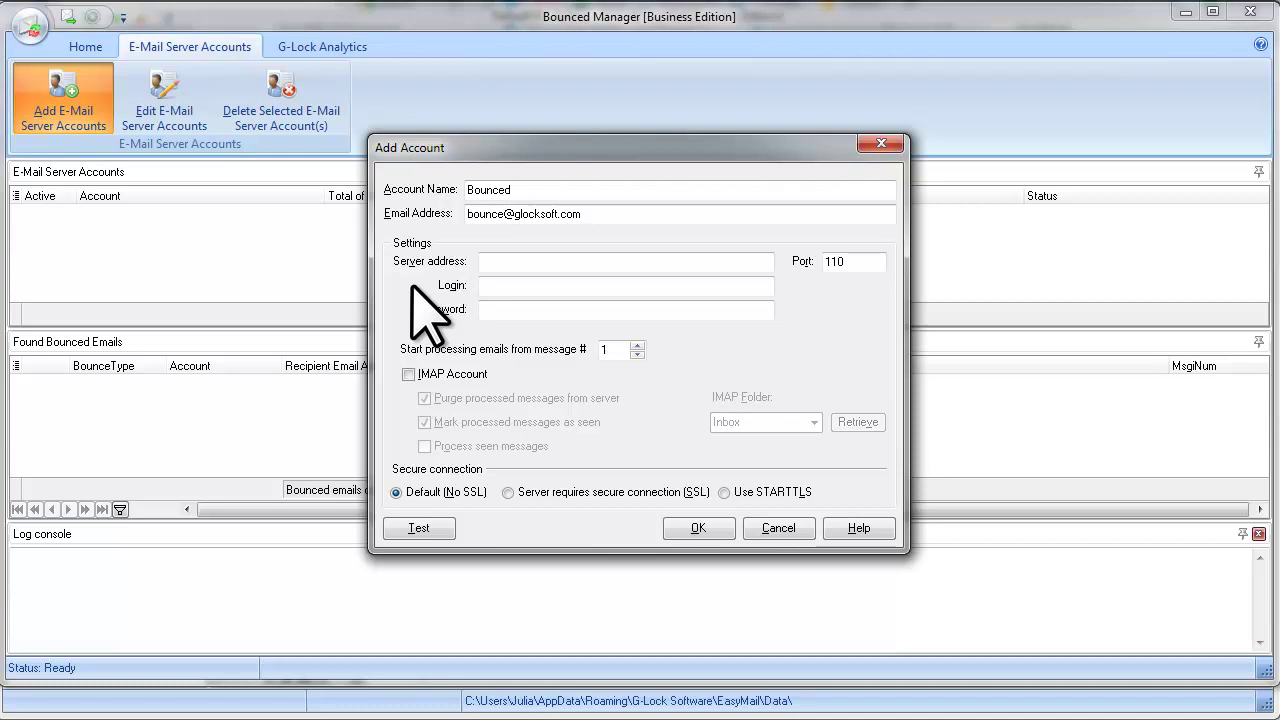
Step: Set server mail.glocksoft.com, login and password, use IMAP, keep processed messages, and process seen ones
type("mail.glocksoft.com")
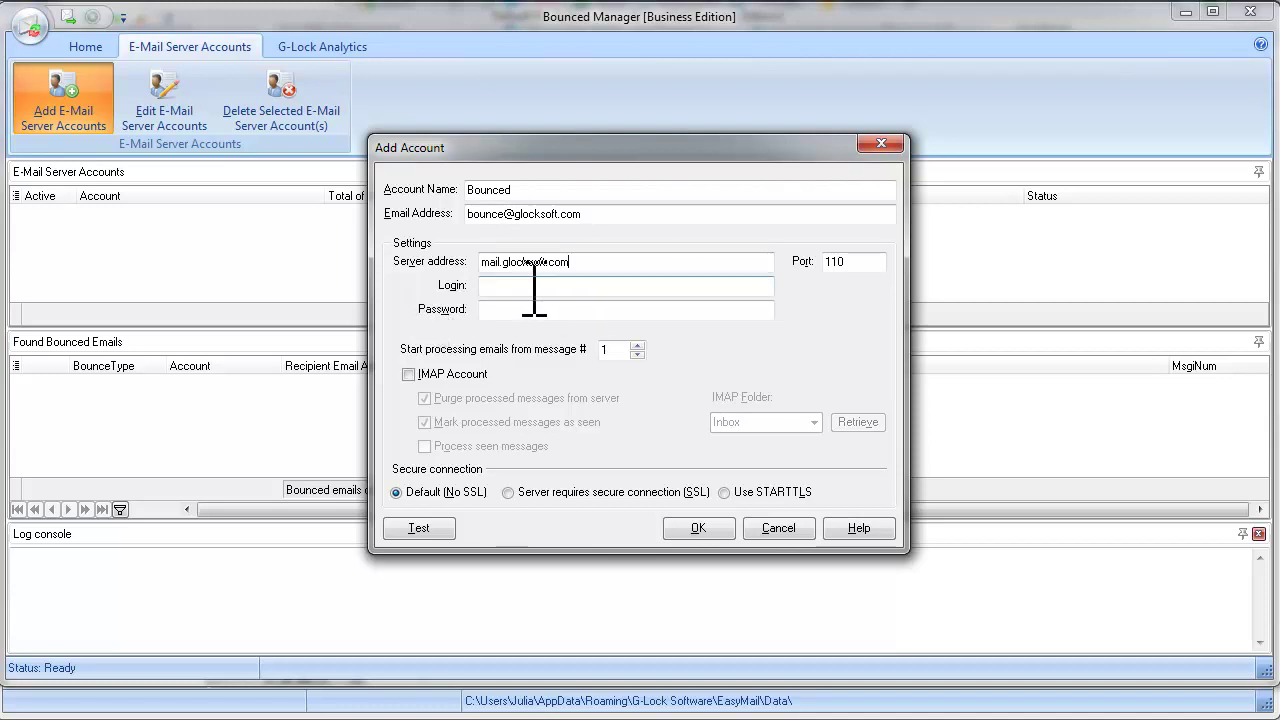
left_click(533, 285)
key("ctrl+v")
left_click(527, 312)
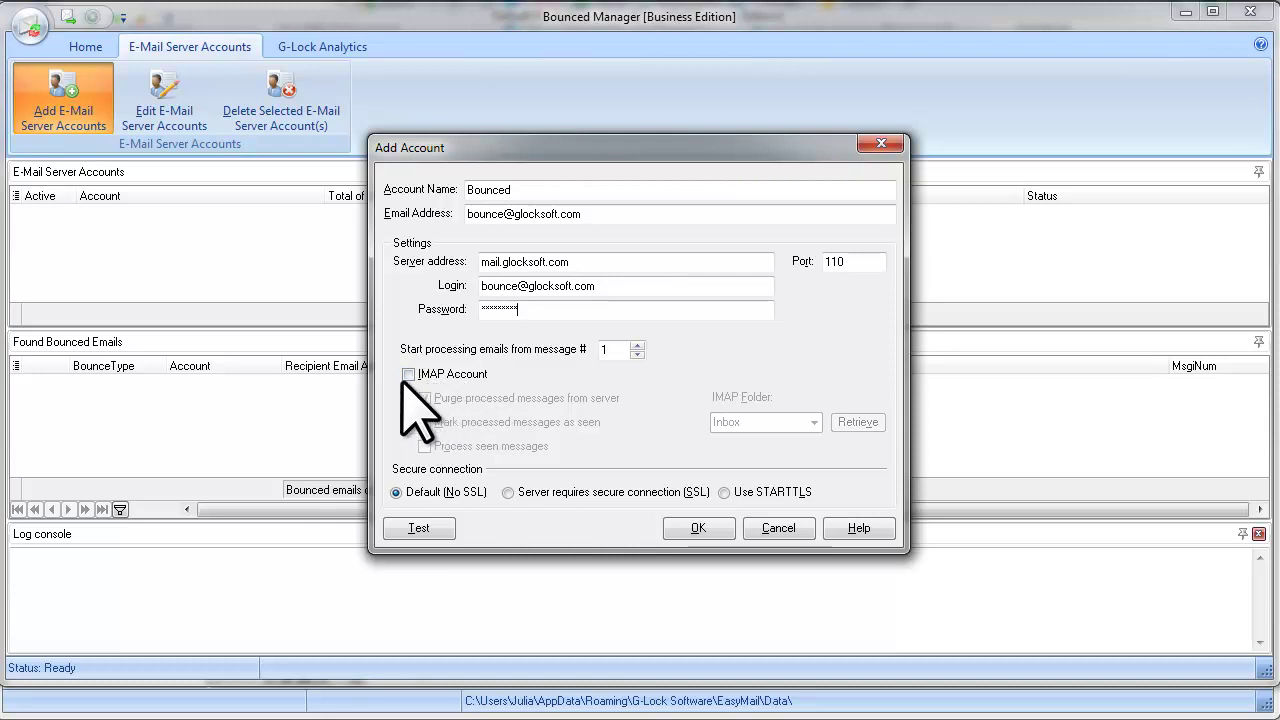
left_click(409, 375)
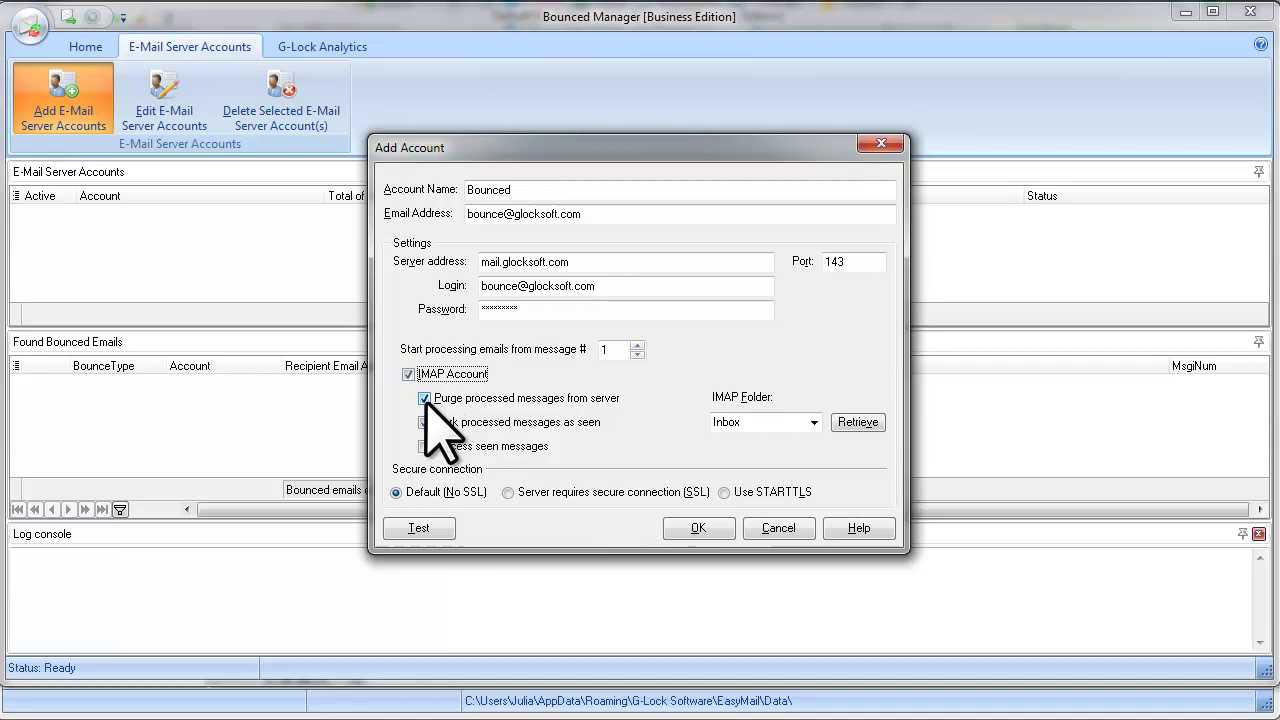
left_click(425, 398)
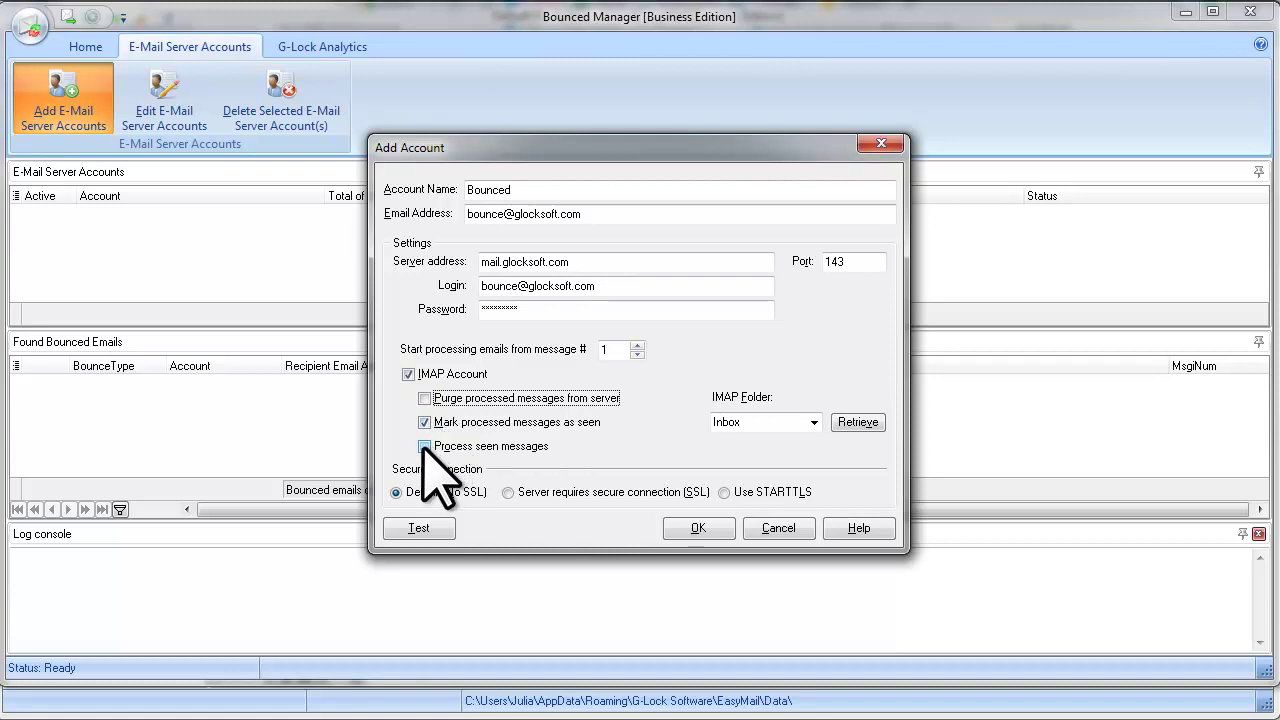
left_click(424, 446)
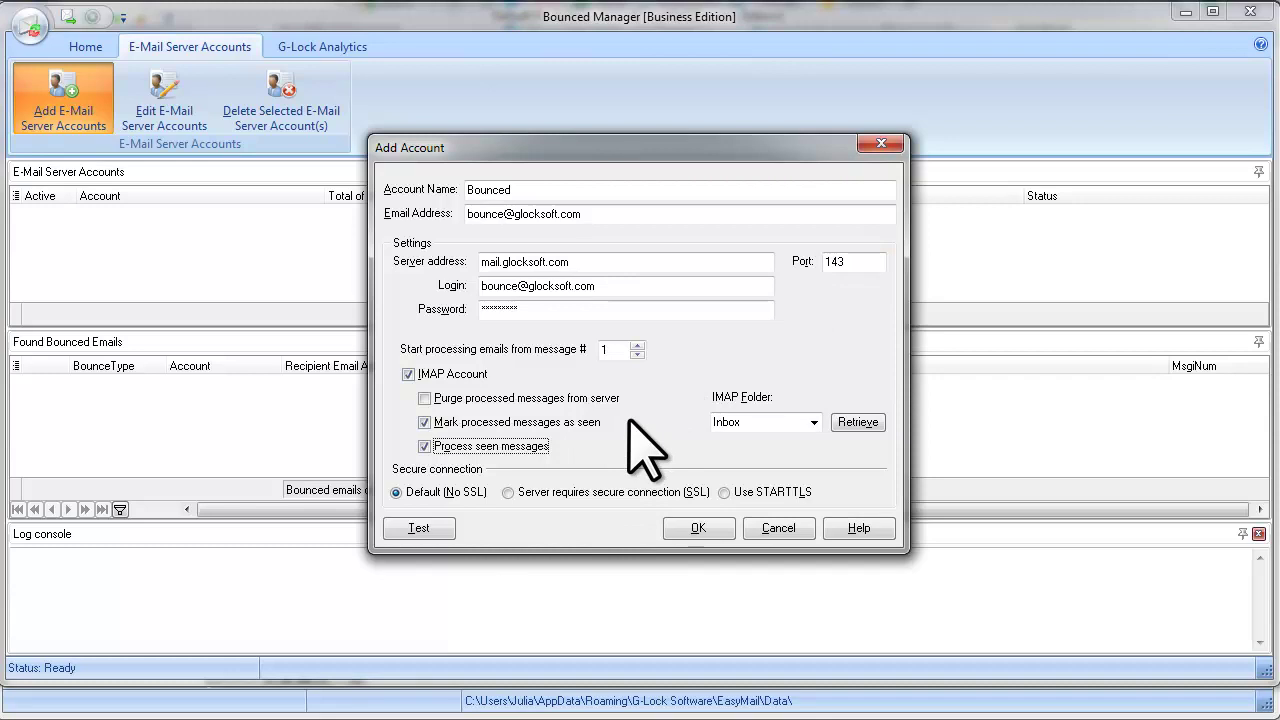
Step: Test the Bounced account's connection successfully and save it to the server accounts list
left_click(438, 529)
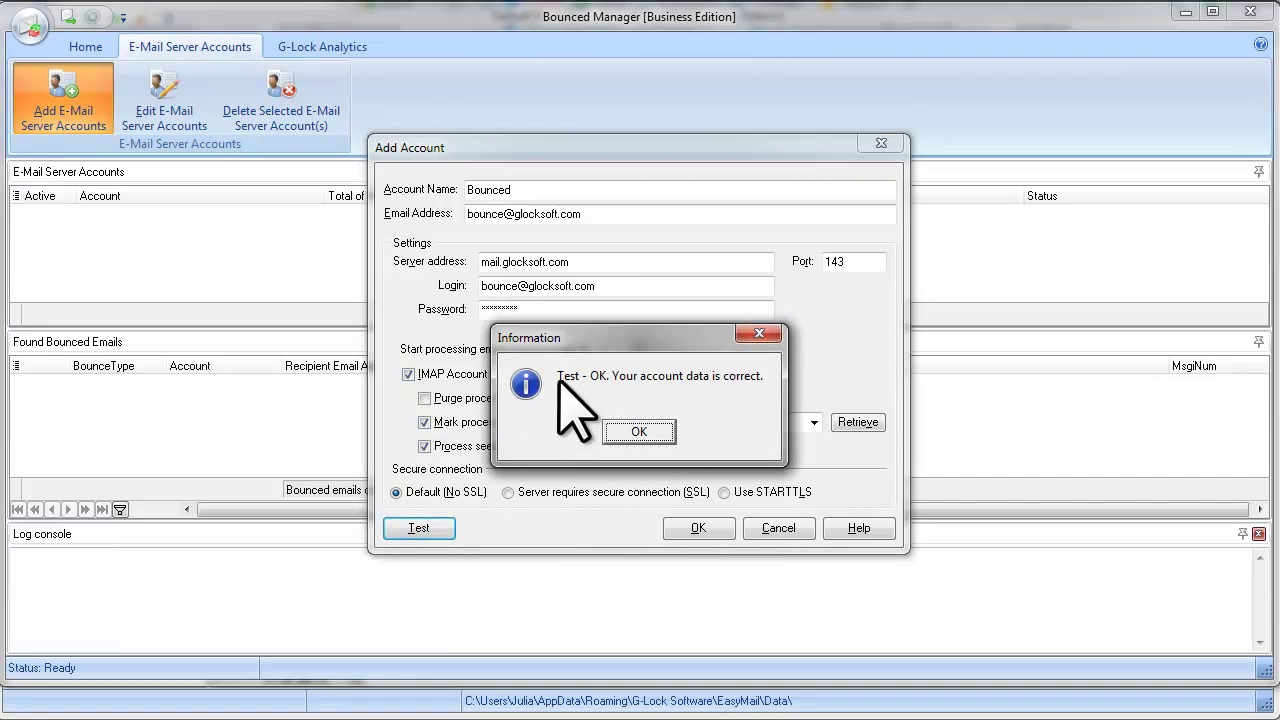
left_click(650, 431)
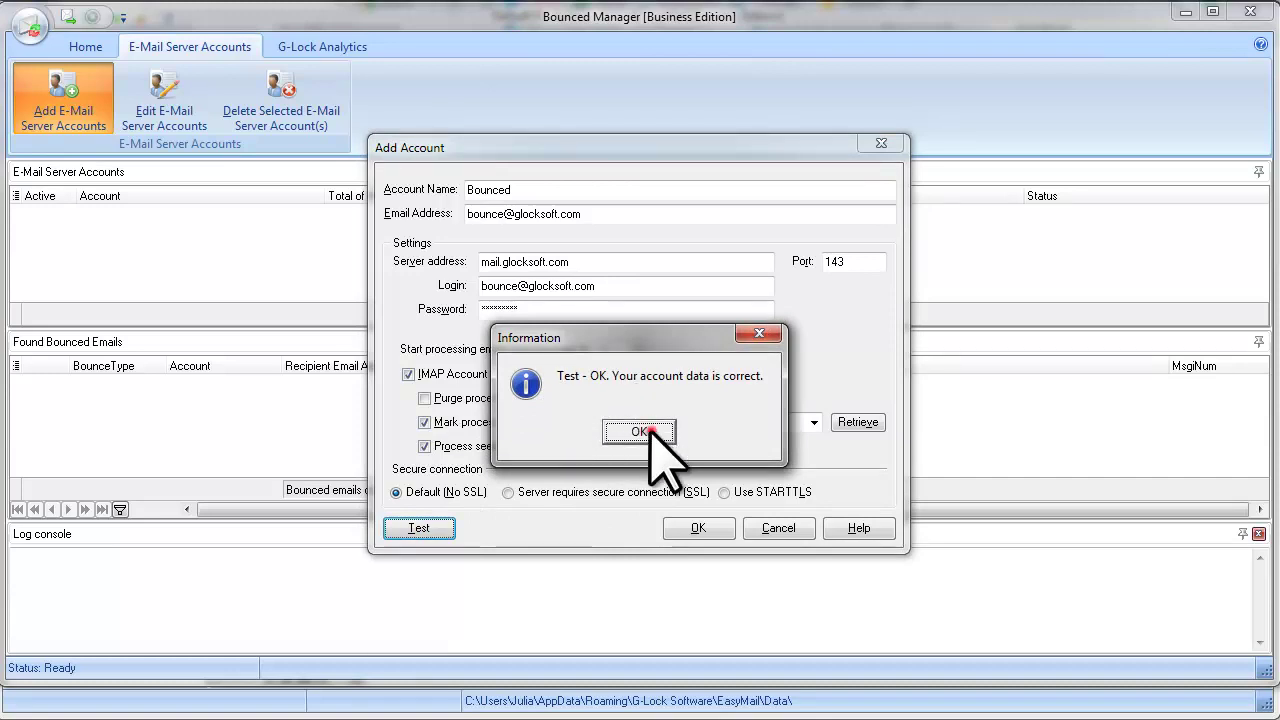
left_click(712, 527)
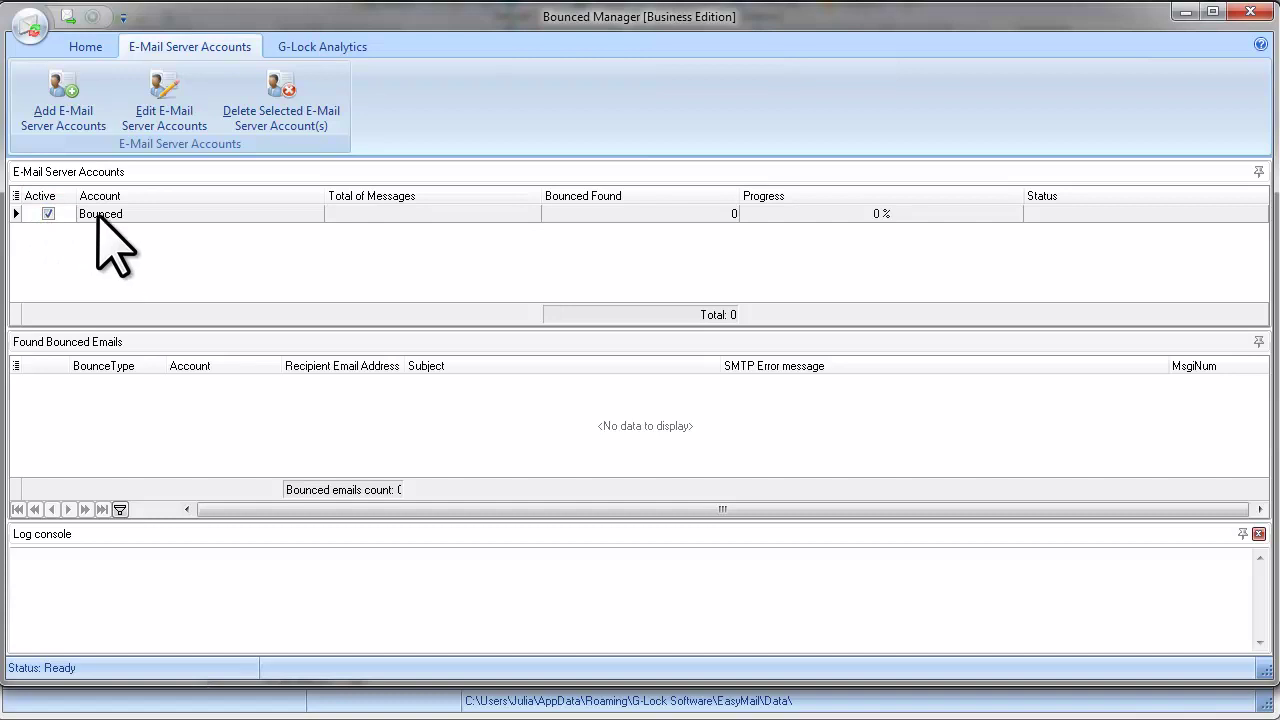
Step: Run a bounce scan on the Bounced account and select the first of six hard bounces found
left_click(85, 47)
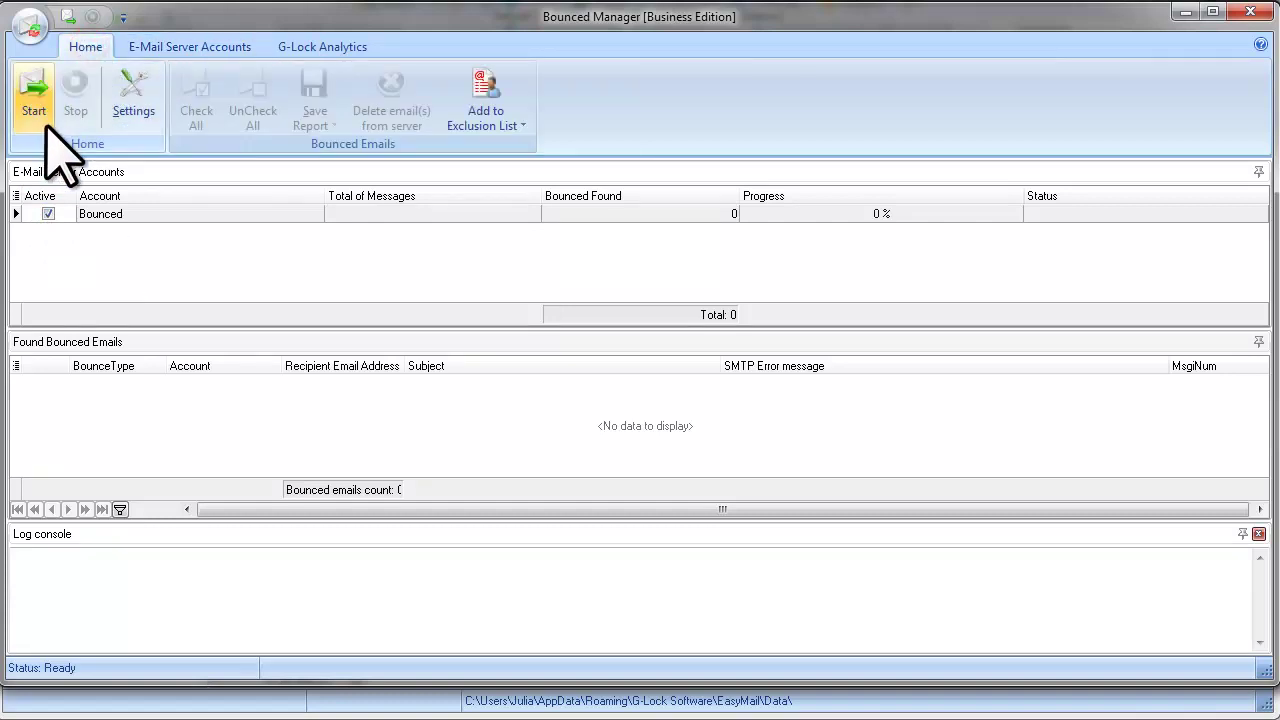
left_click(36, 90)
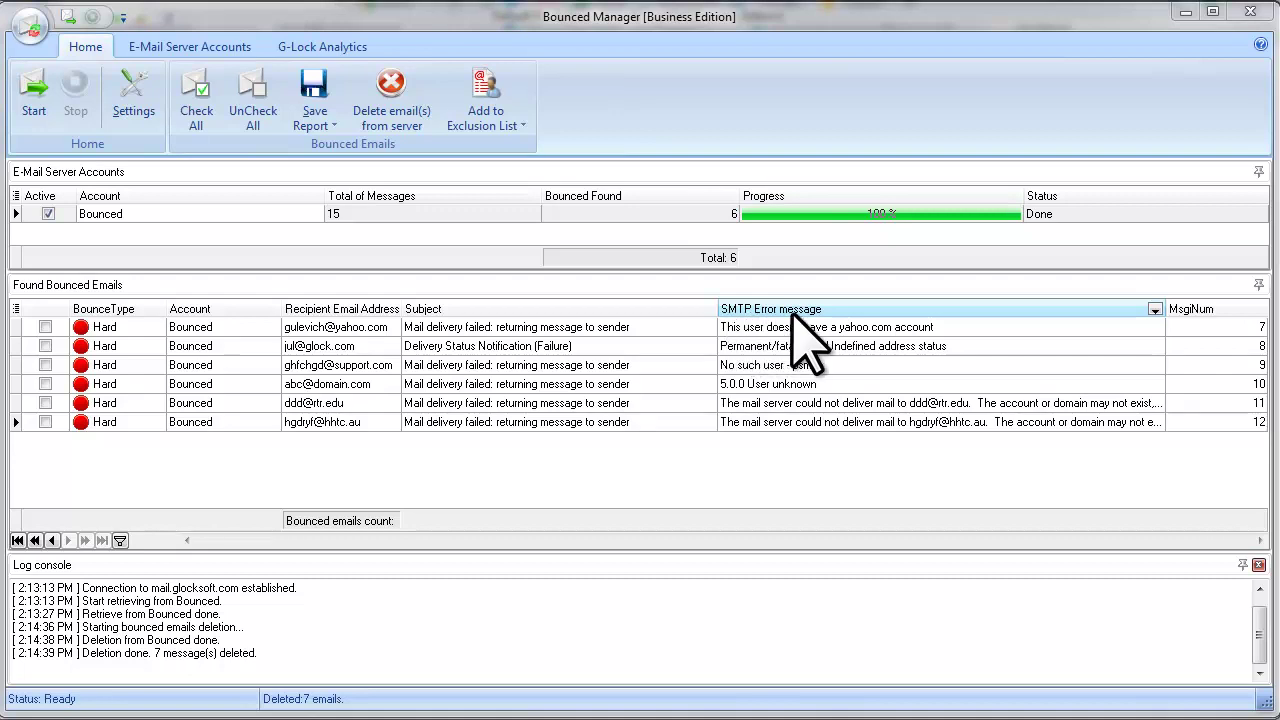
left_click(230, 327)
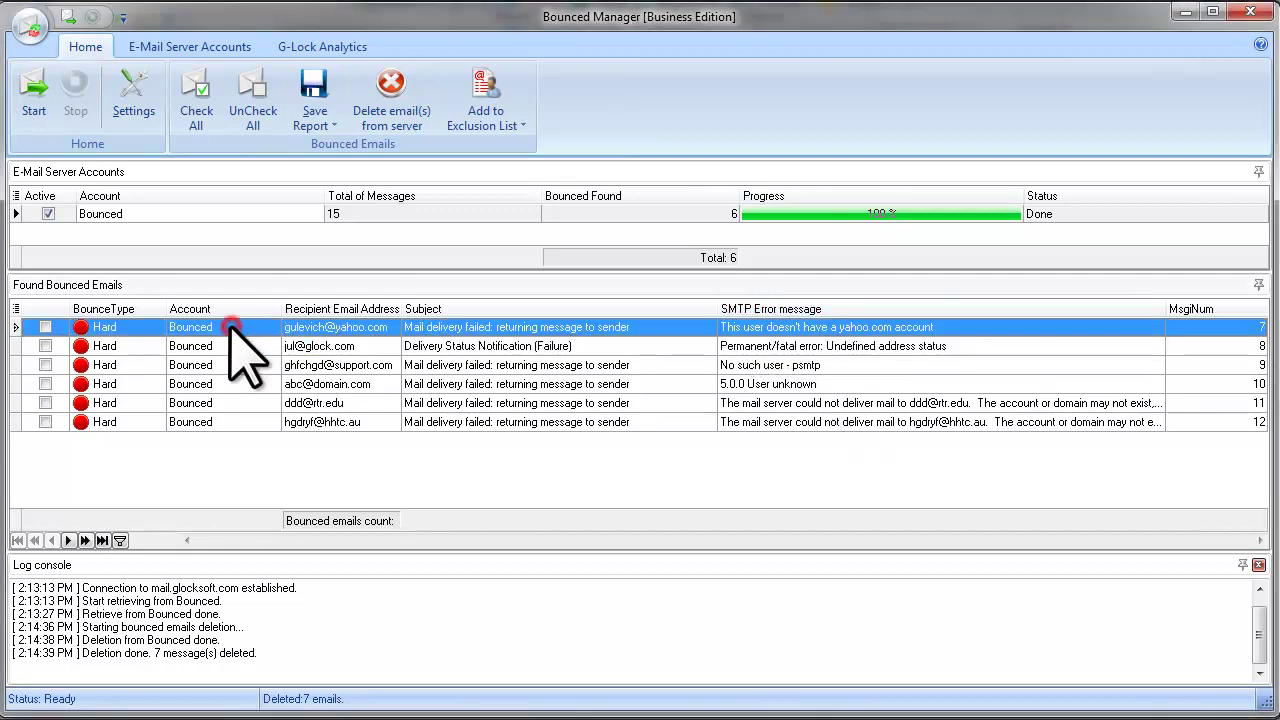
right_click(230, 327)
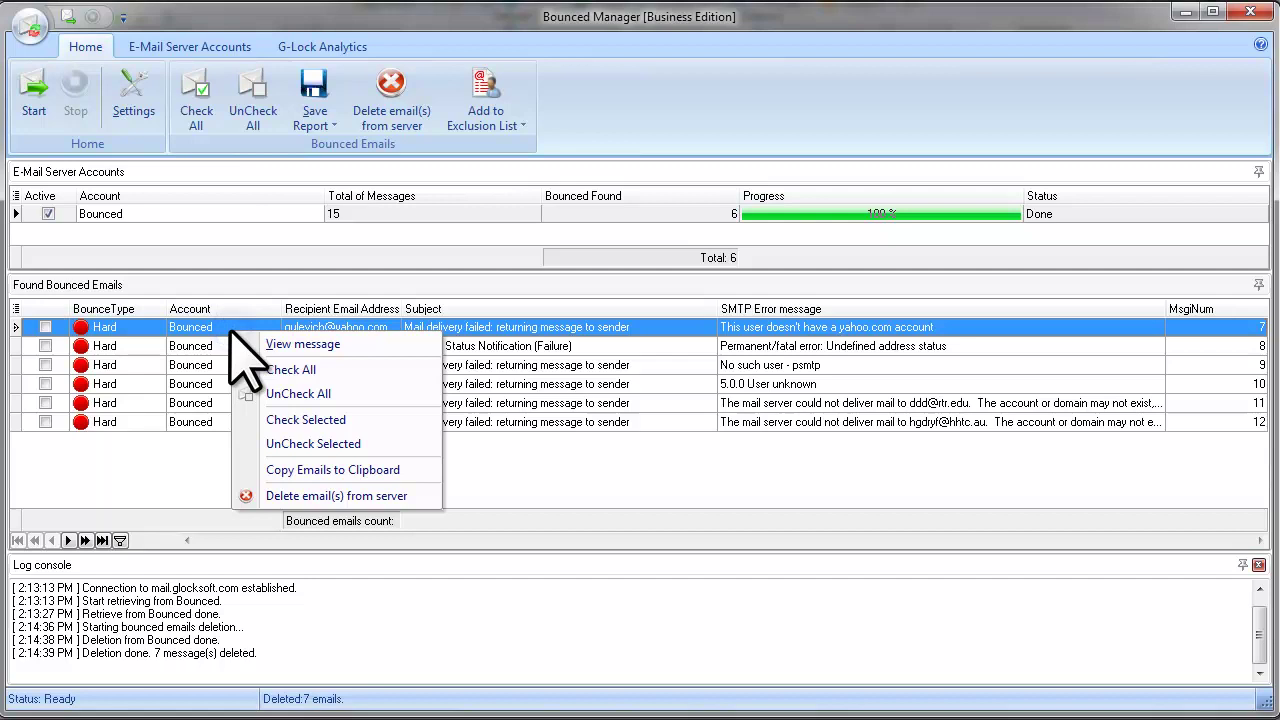
left_click(350, 346)
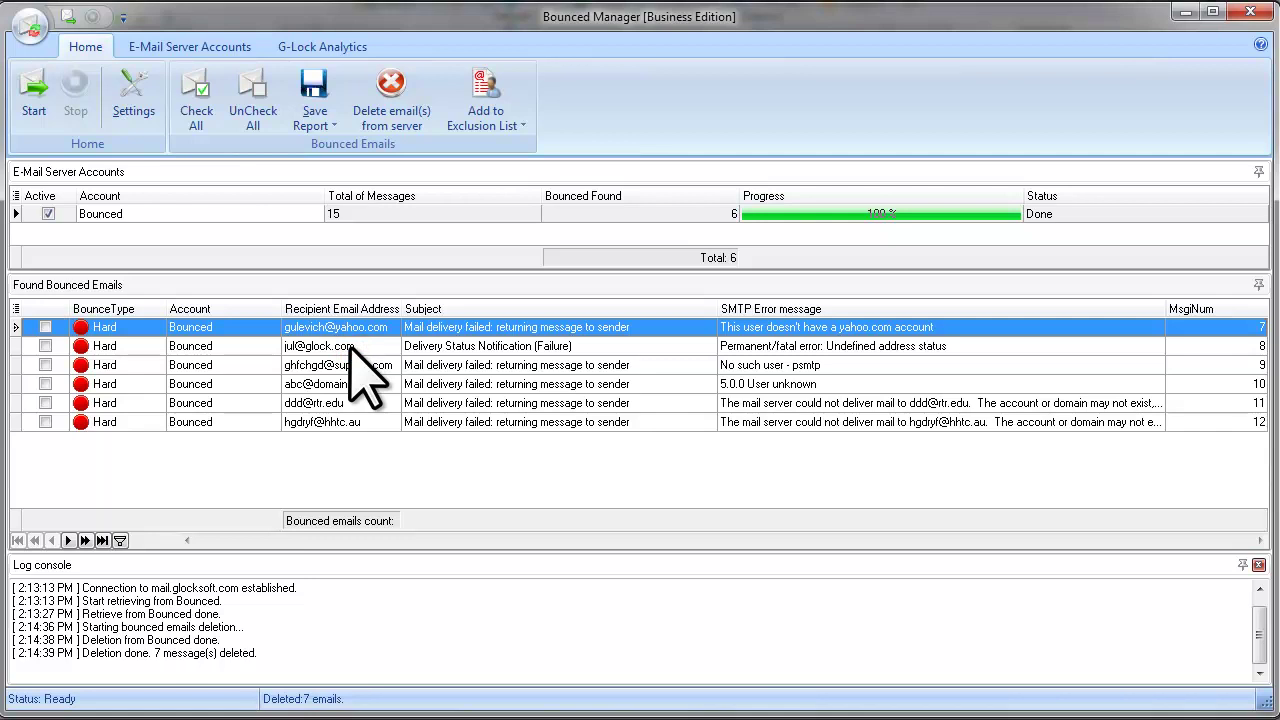
left_click_drag(941, 201, 935, 172)
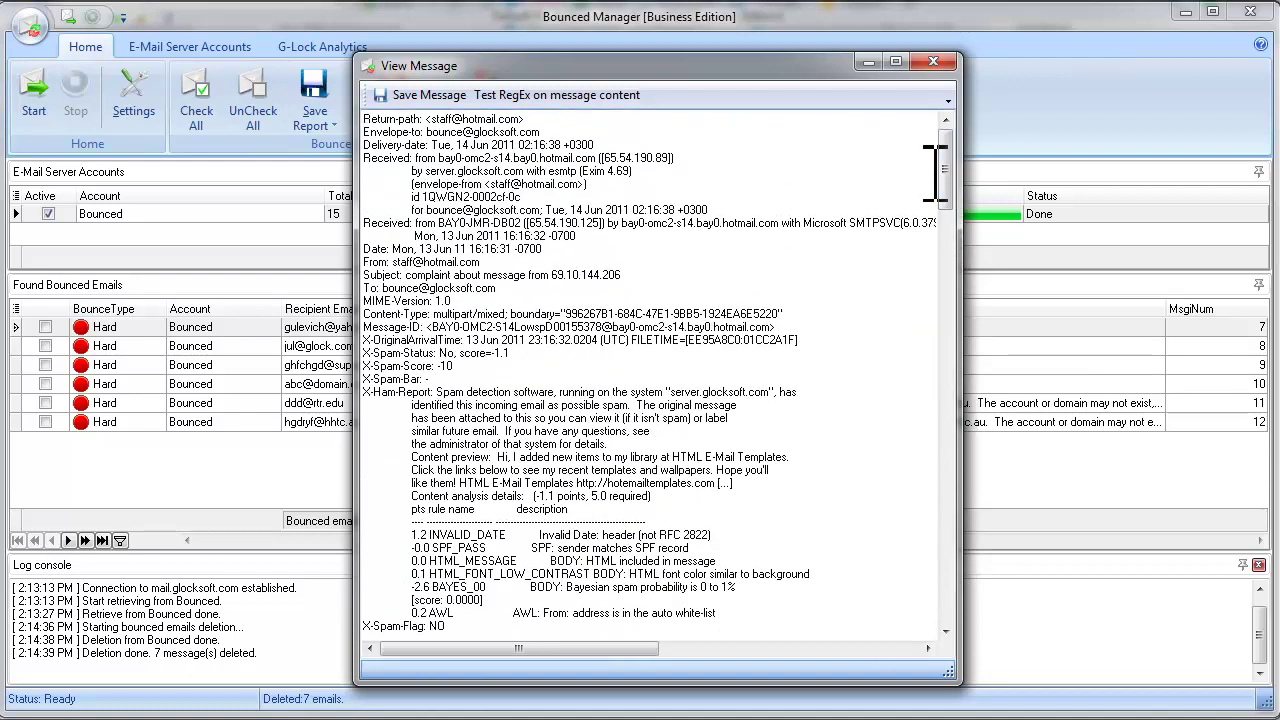
left_click(933, 62)
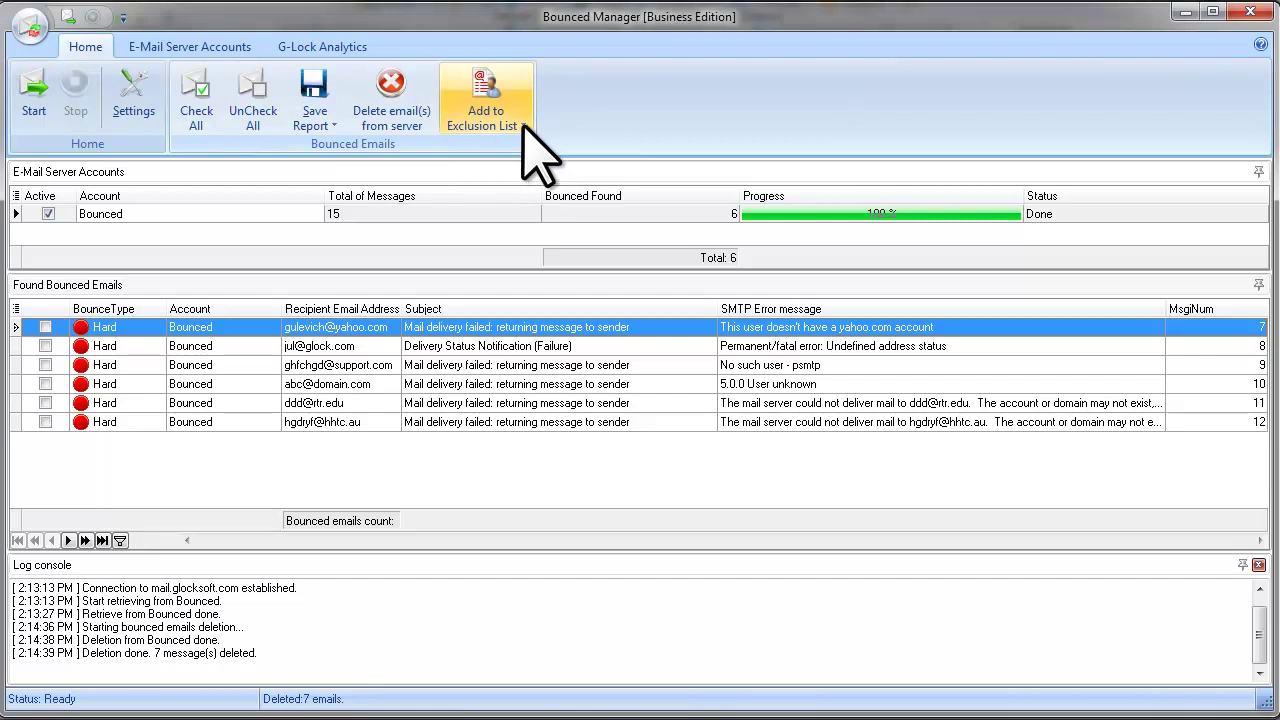
Step: Add all six bounced addresses to the My Subscribers exclusion list
left_click(522, 127)
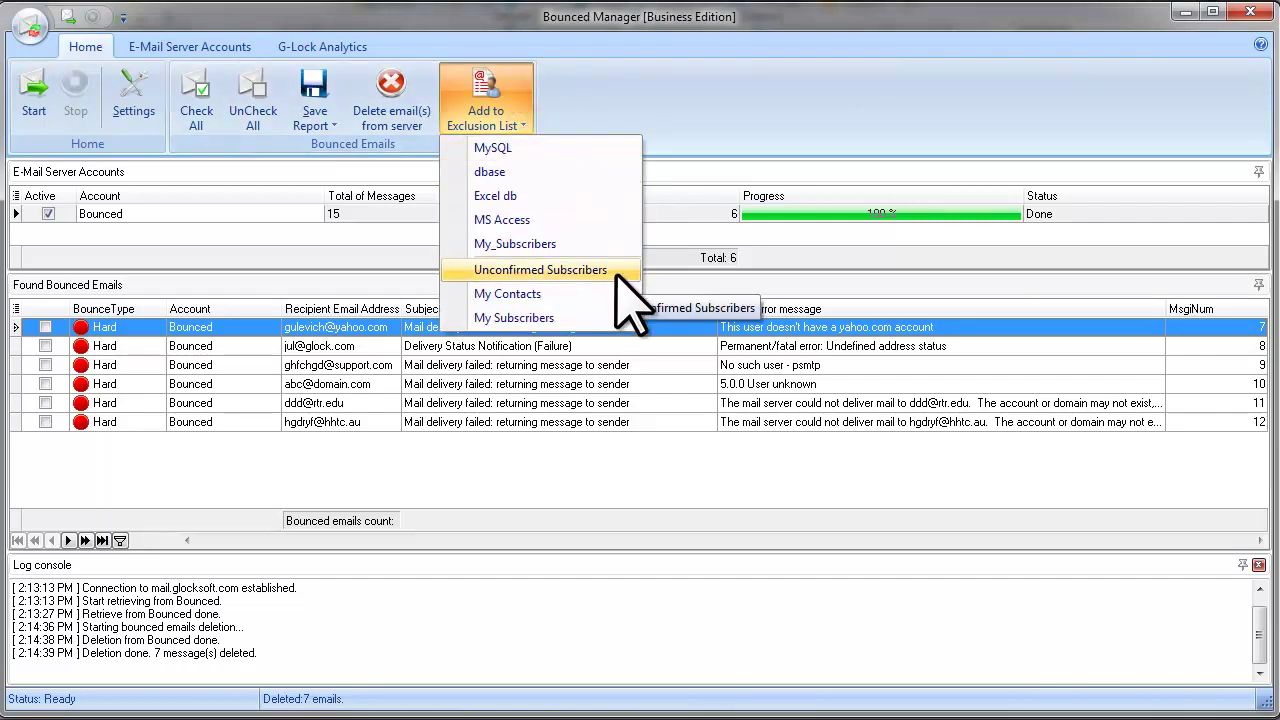
left_click(560, 318)
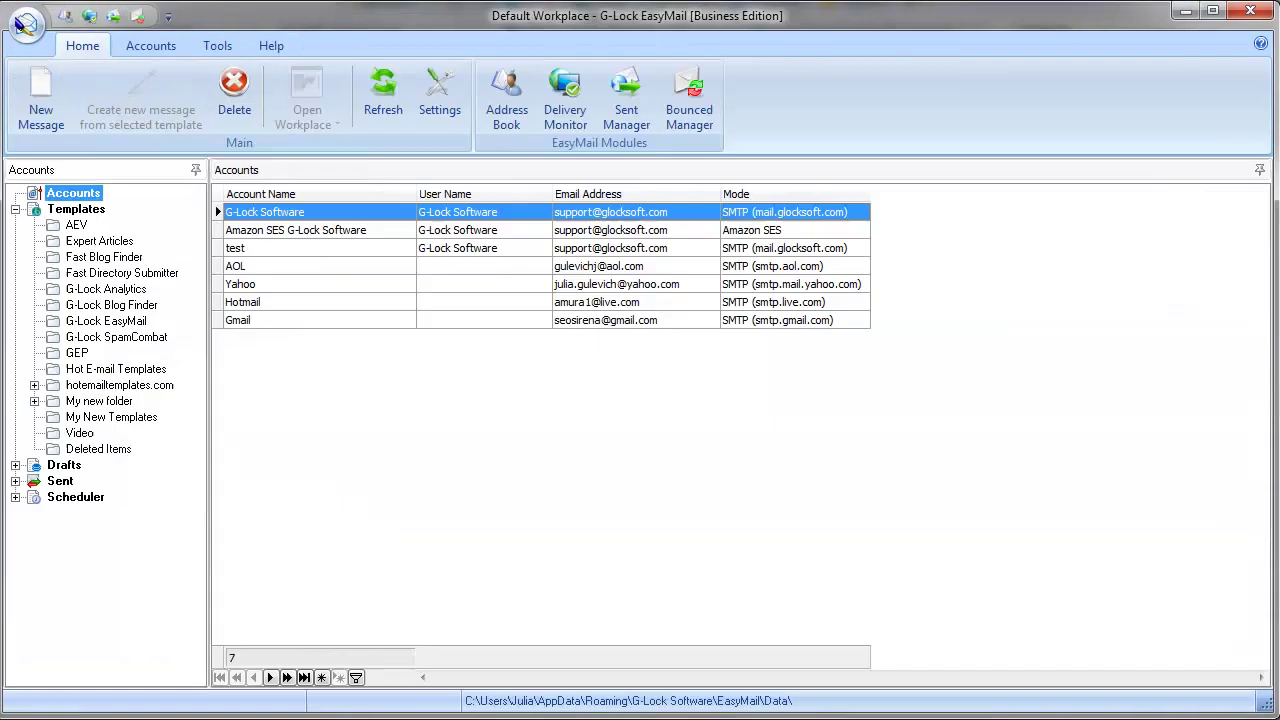
Step: Open the Address Book and view My Subscribers' exclusion list holding the six bounced addresses
left_click(515, 105)
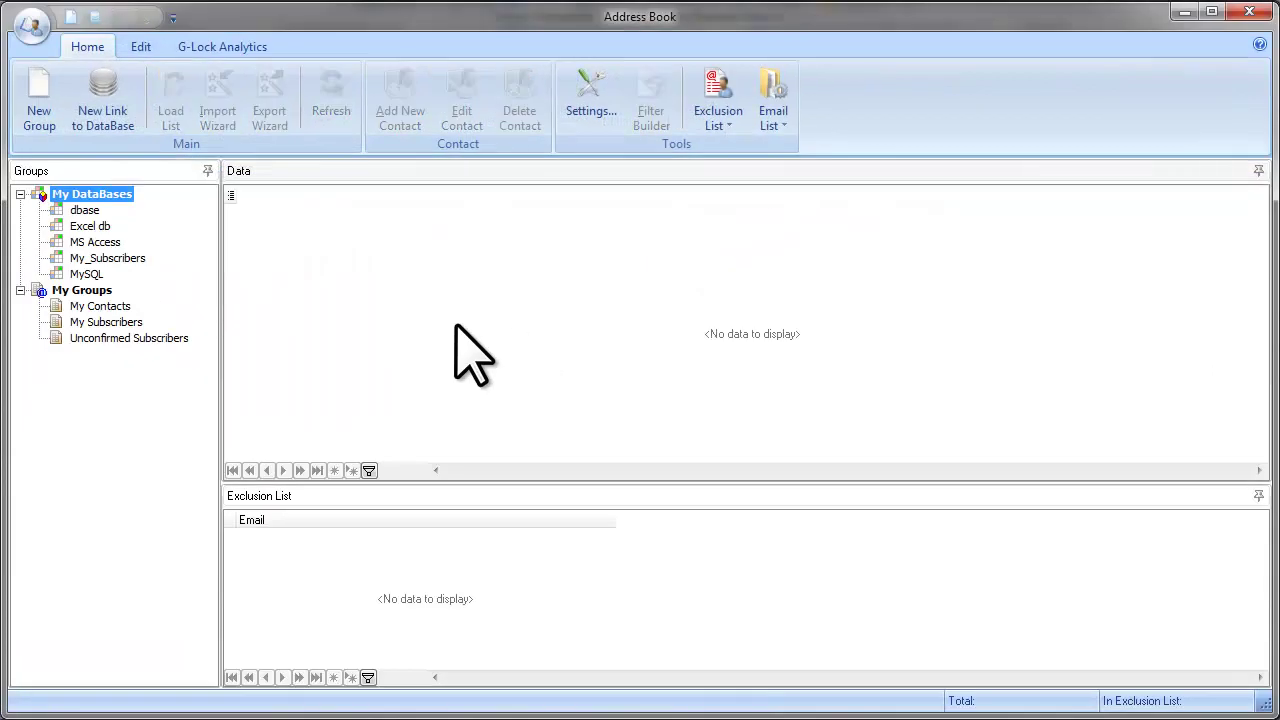
left_click(132, 322)
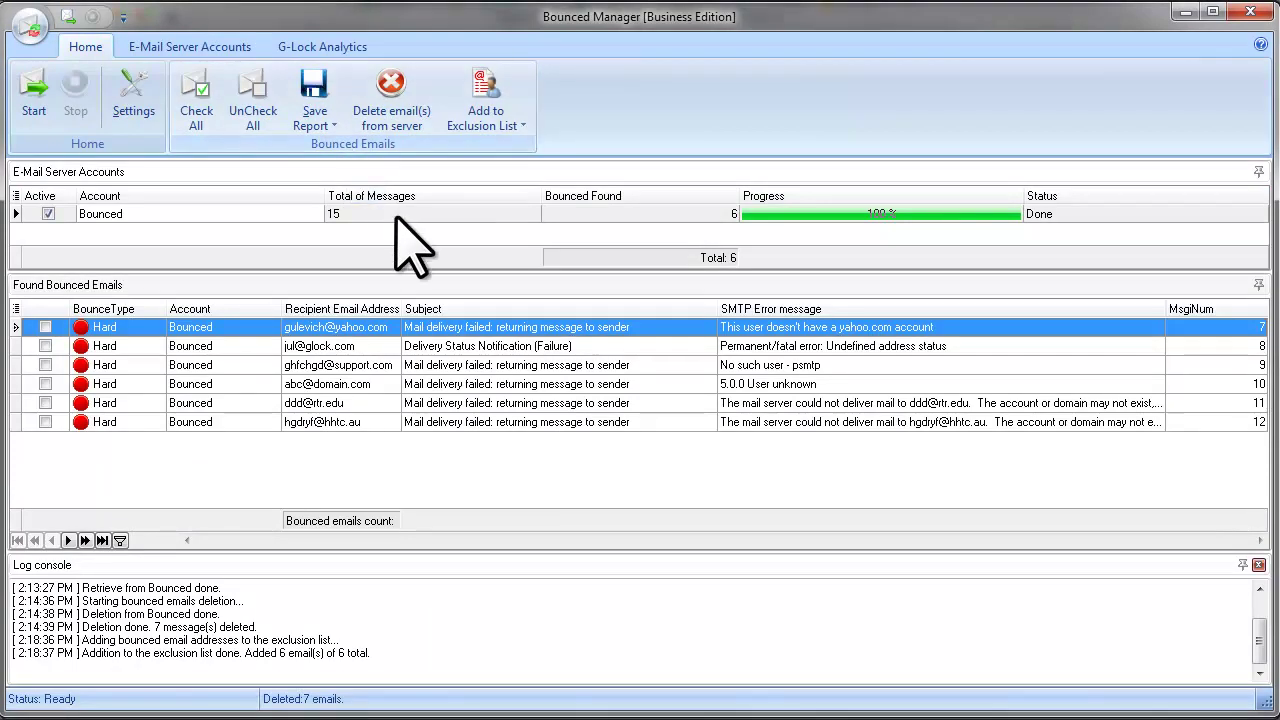
Step: Save an emails-only bounce report as 'bounce' on the Desktop
left_click(332, 125)
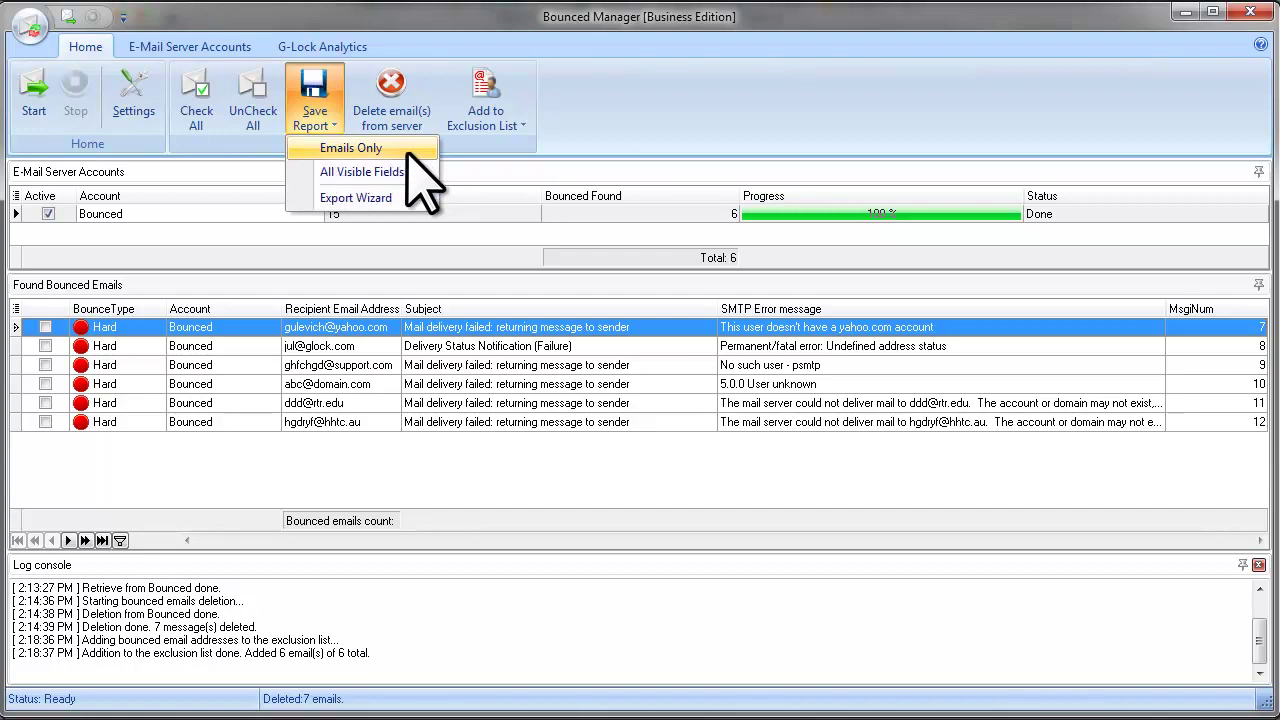
left_click(406, 150)
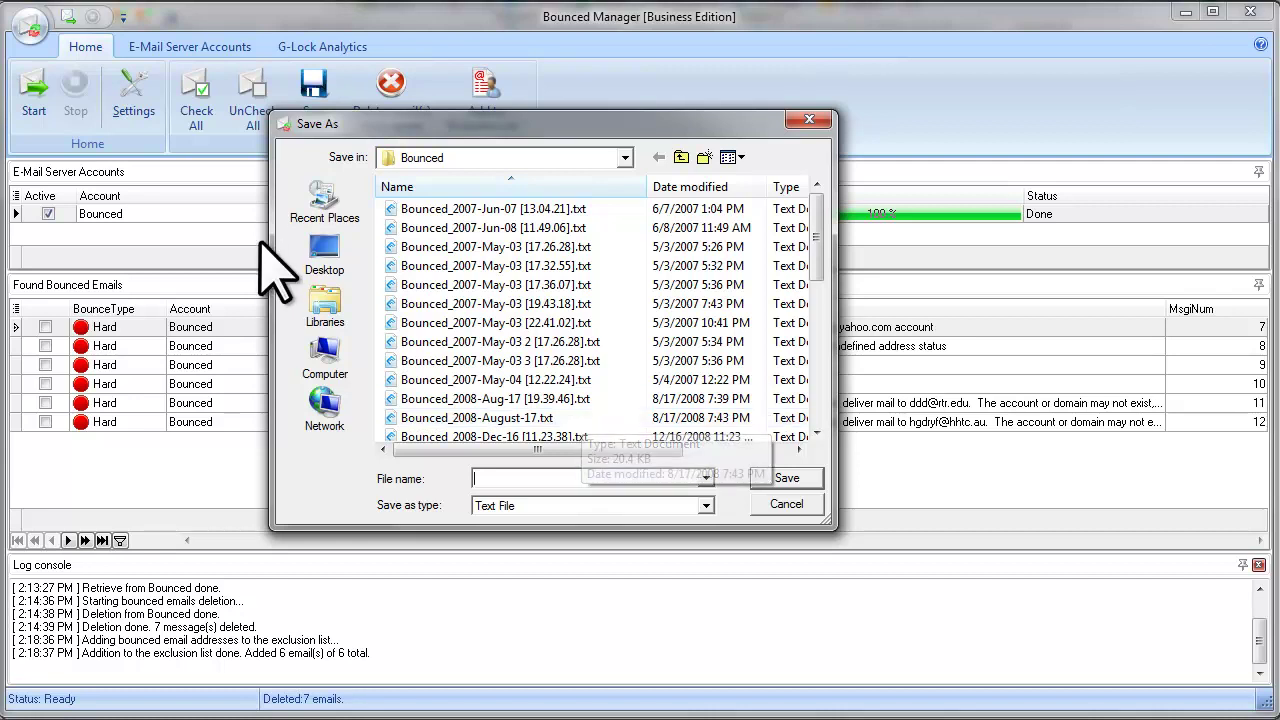
left_click(335, 255)
left_click(498, 479)
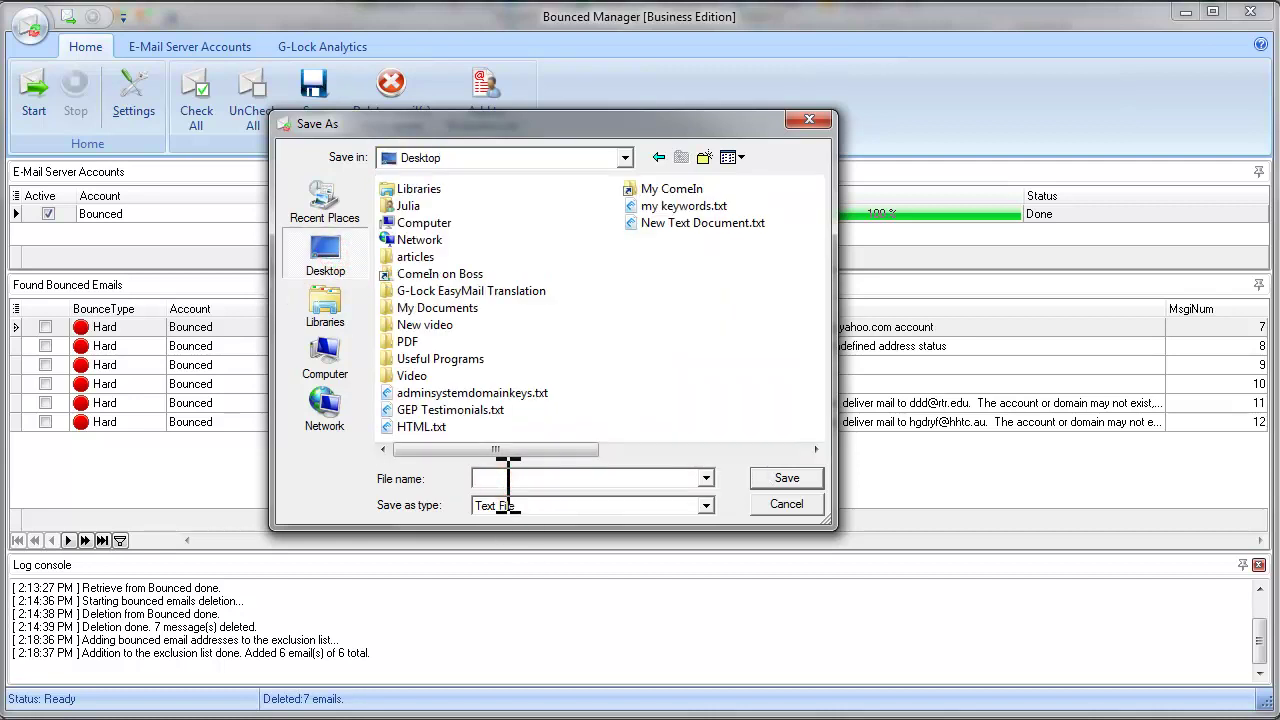
type("bounce")
left_click(787, 478)
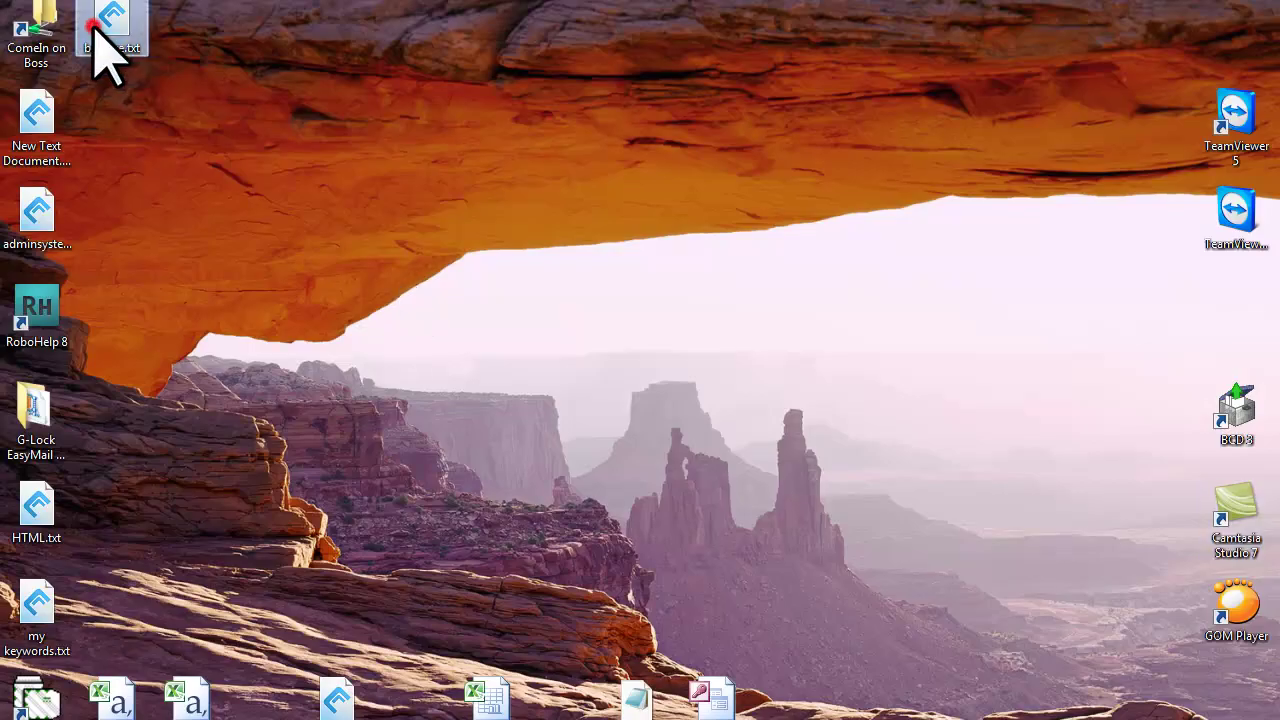
Step: Open bounce.txt in the e editor and highlight the six saved addresses
double_click(95, 28)
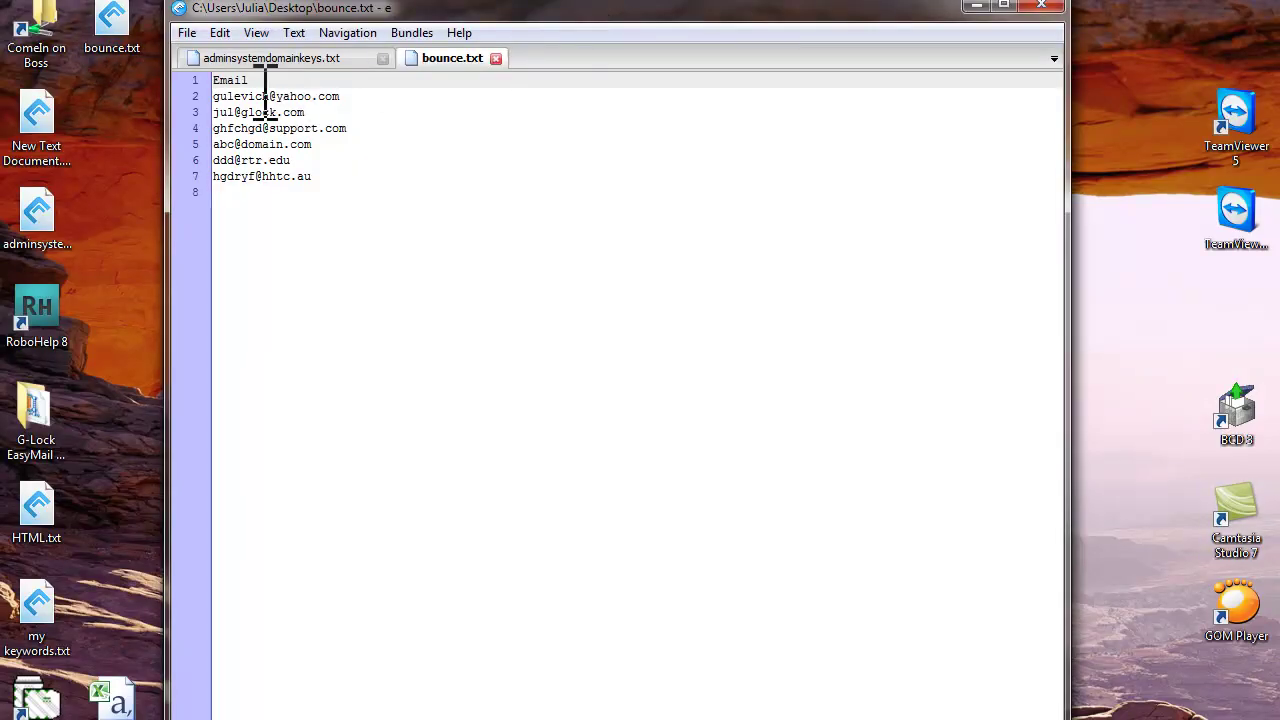
left_click_drag(312, 178, 230, 104)
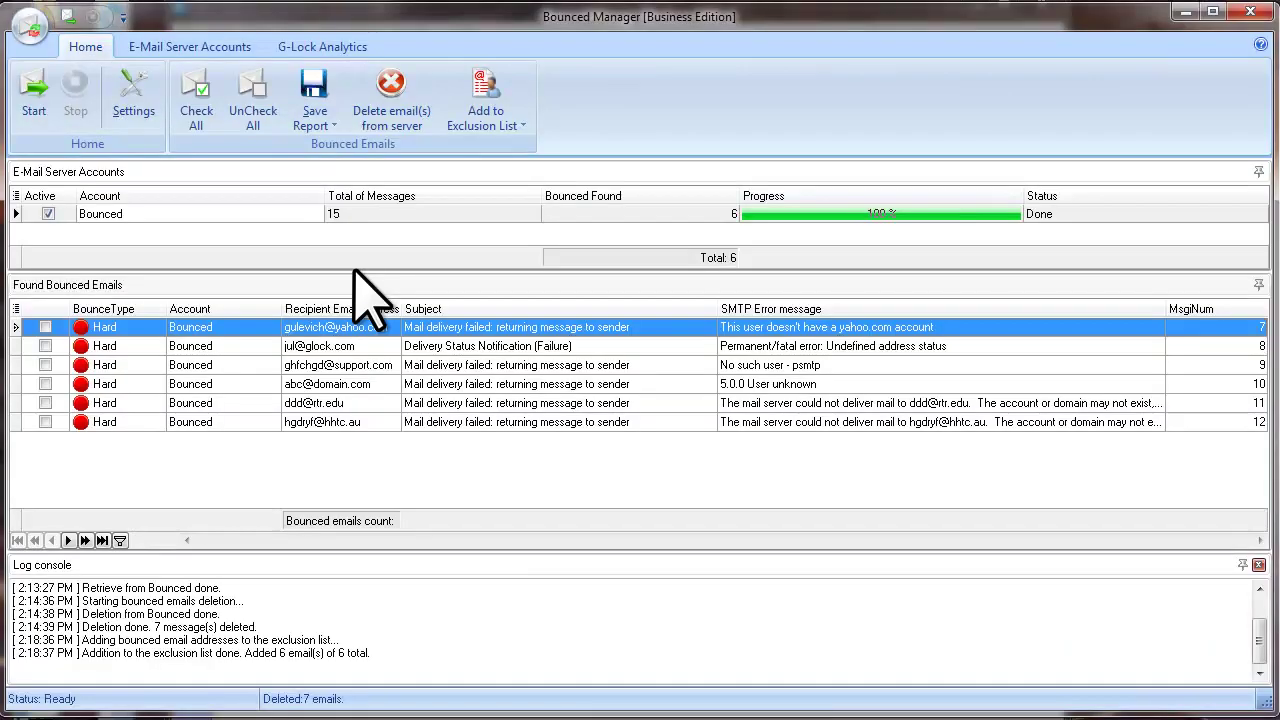
left_click(326, 124)
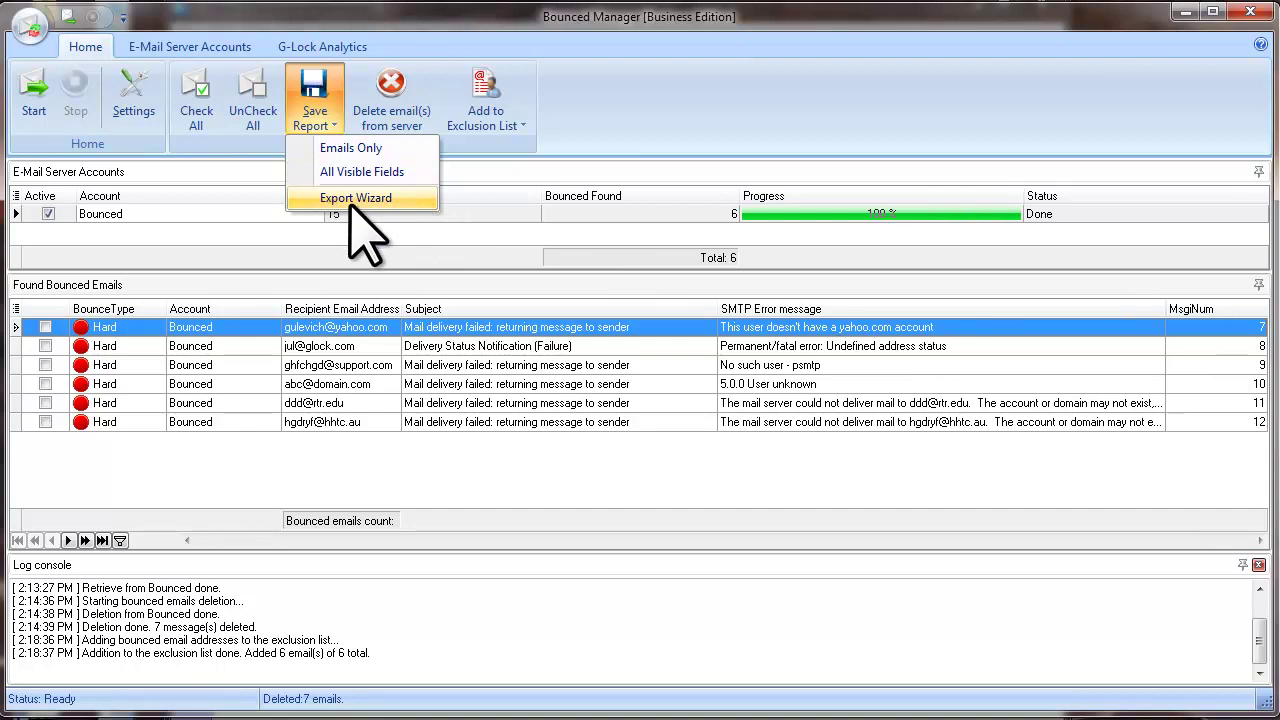
left_click(399, 199)
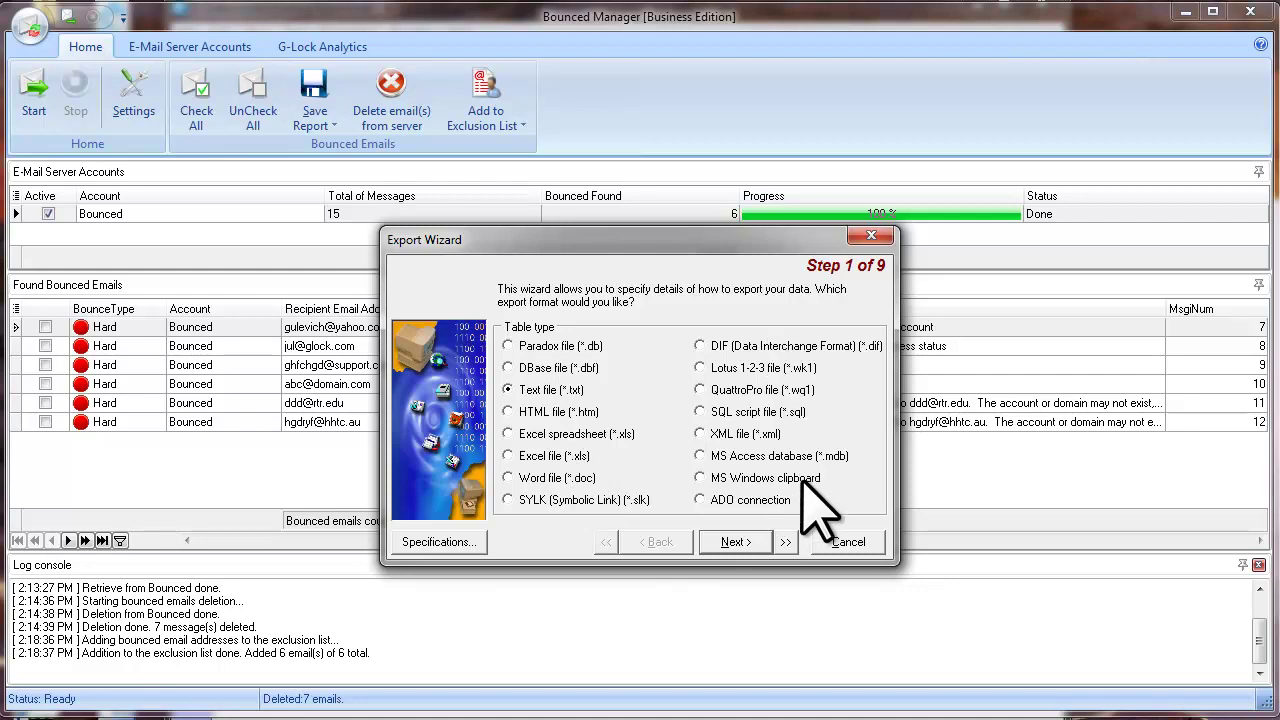
left_click(835, 541)
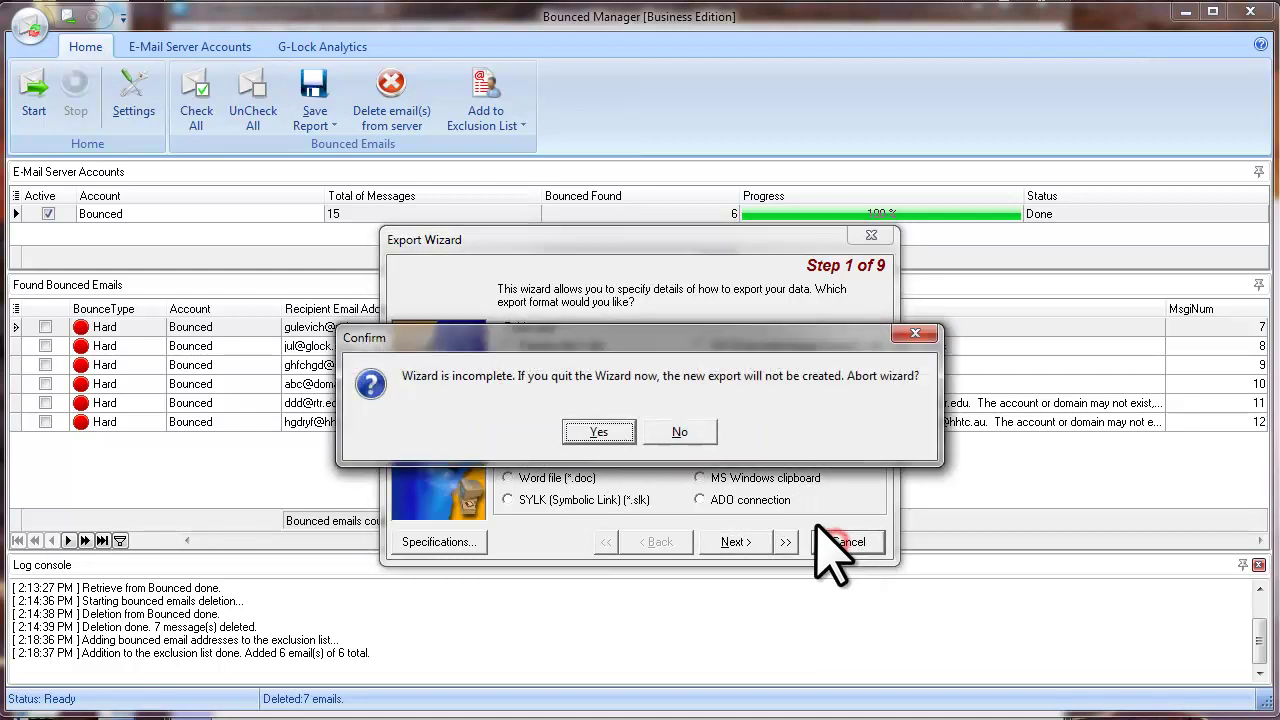
left_click(606, 433)
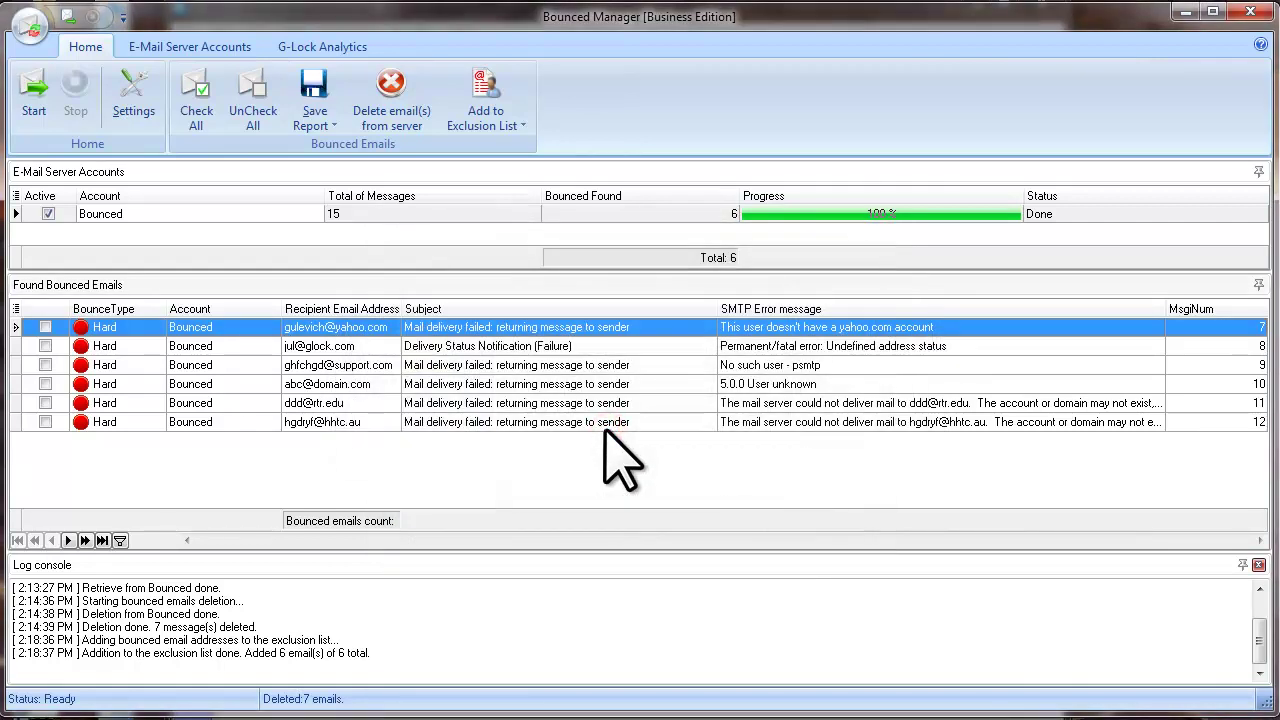
Step: Log in to G-Lock Analytics and report the bounces for the 'Important update released' campaign
left_click(331, 50)
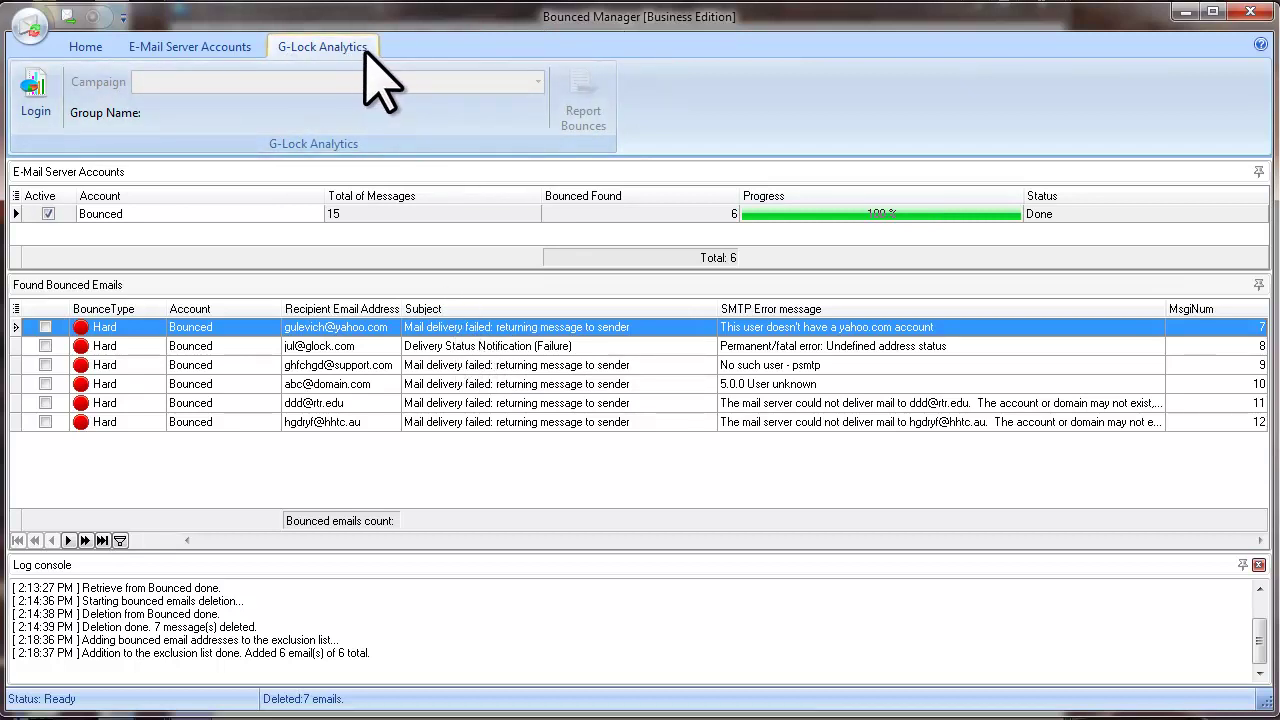
left_click(40, 112)
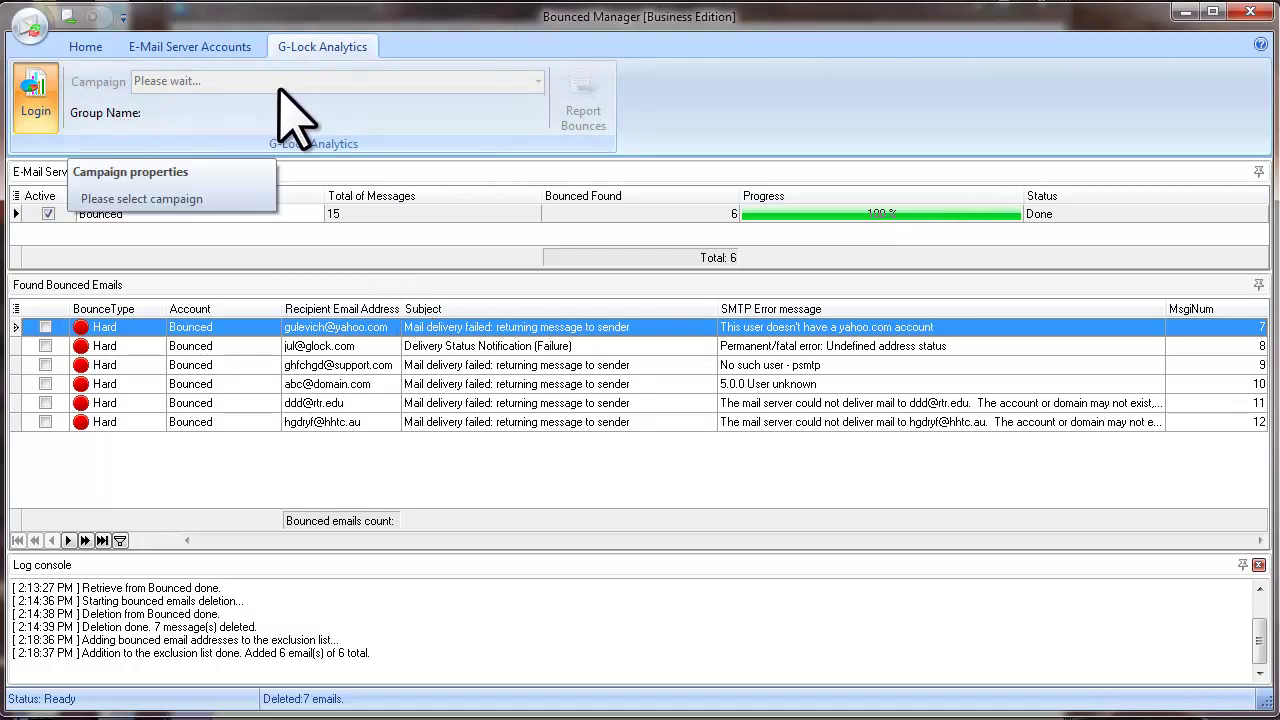
left_click(538, 84)
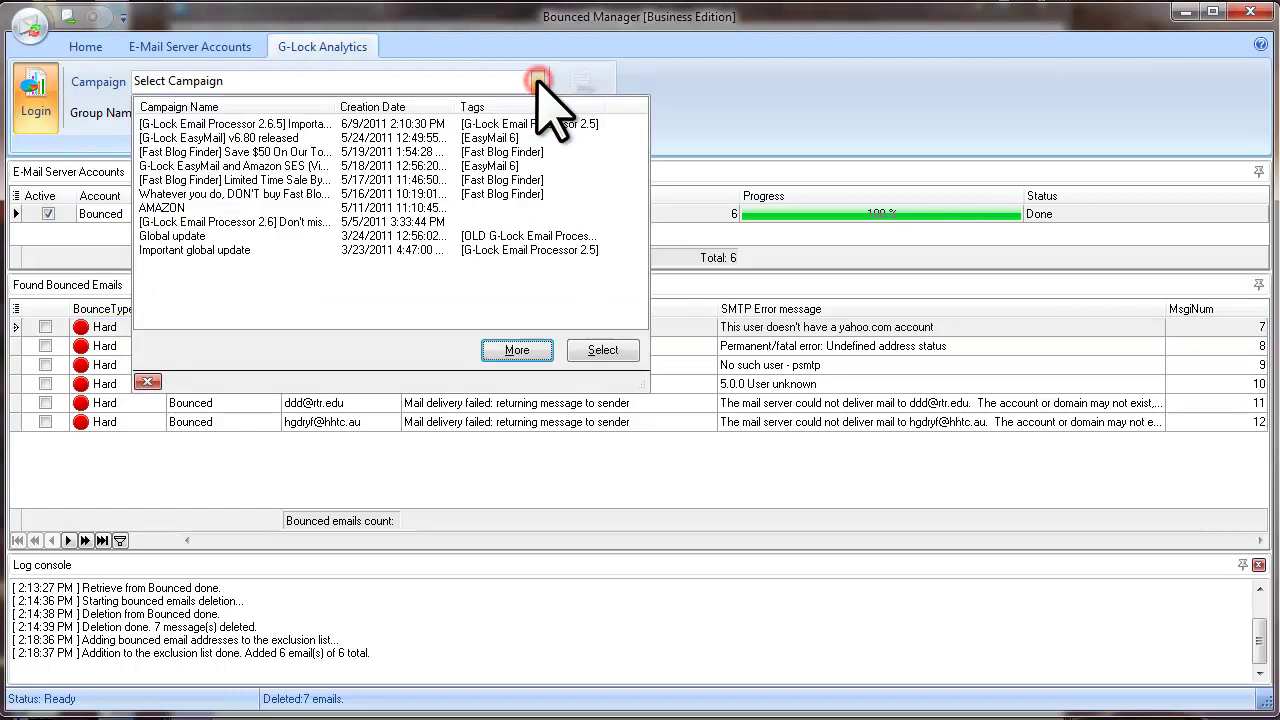
left_click(300, 124)
left_click(598, 350)
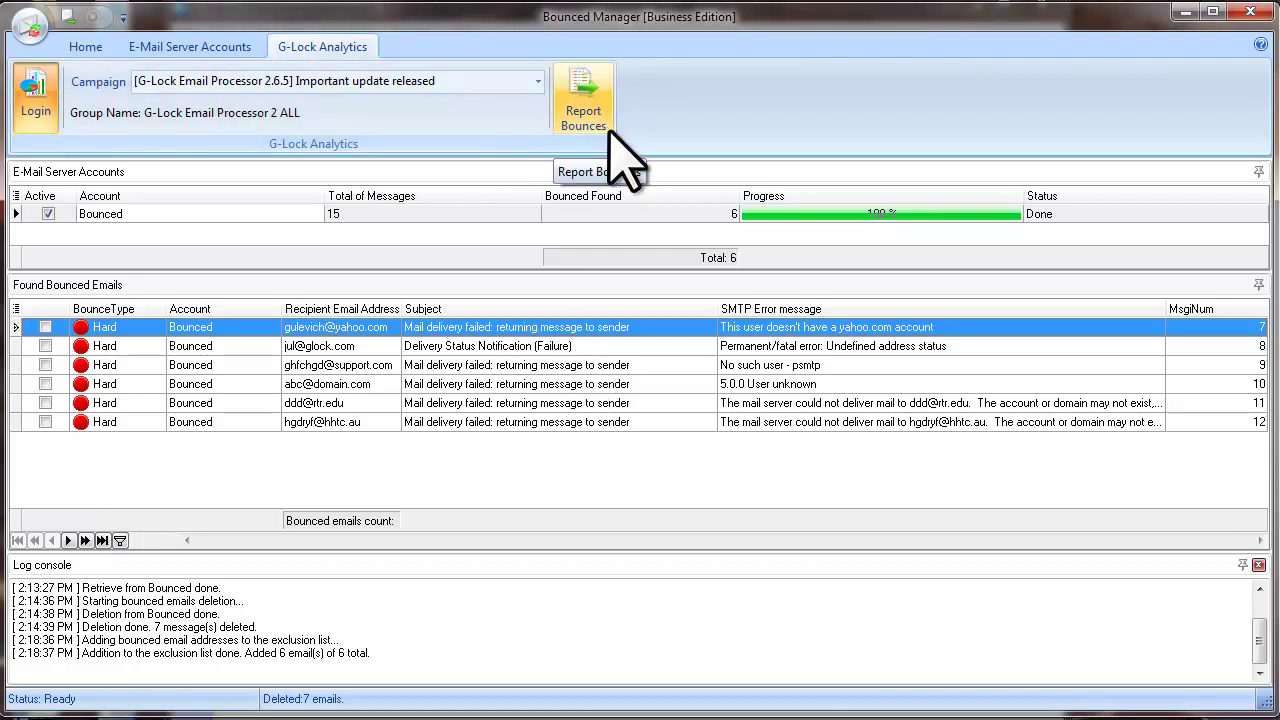
left_click(606, 127)
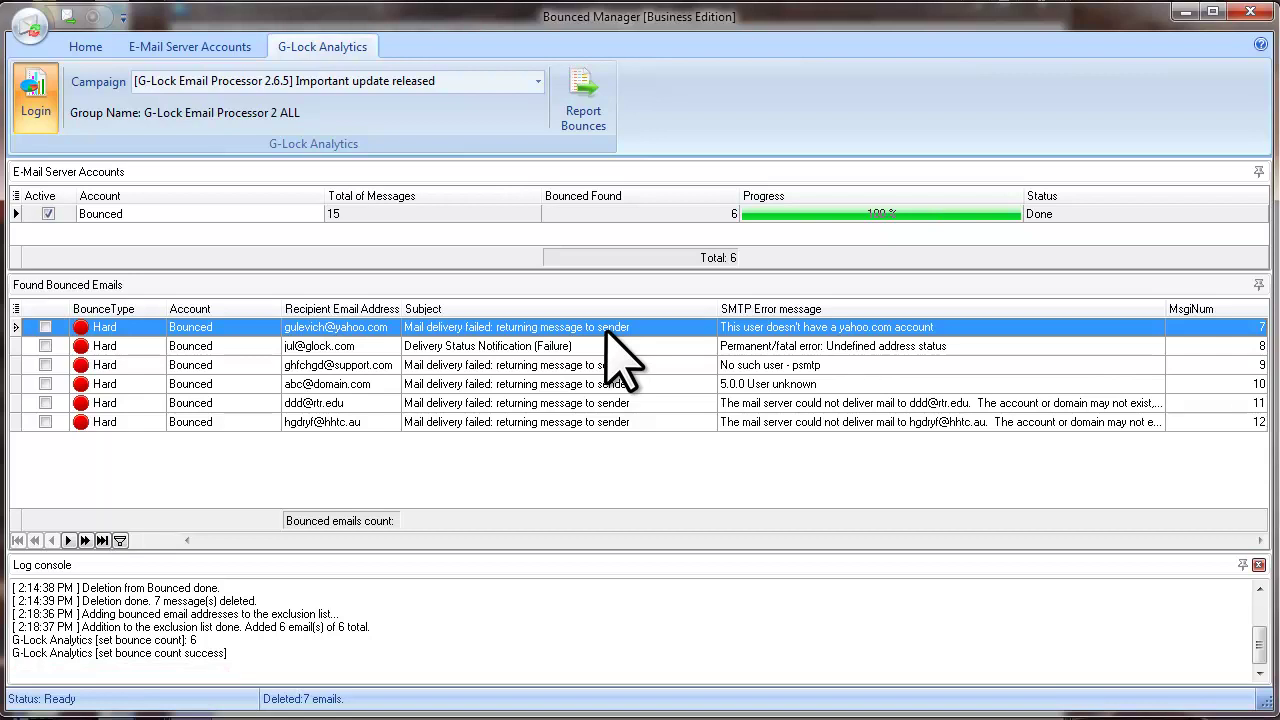
Step: From the Home tab, select all six bounced emails and confirm deleting them from the server
left_click(85, 46)
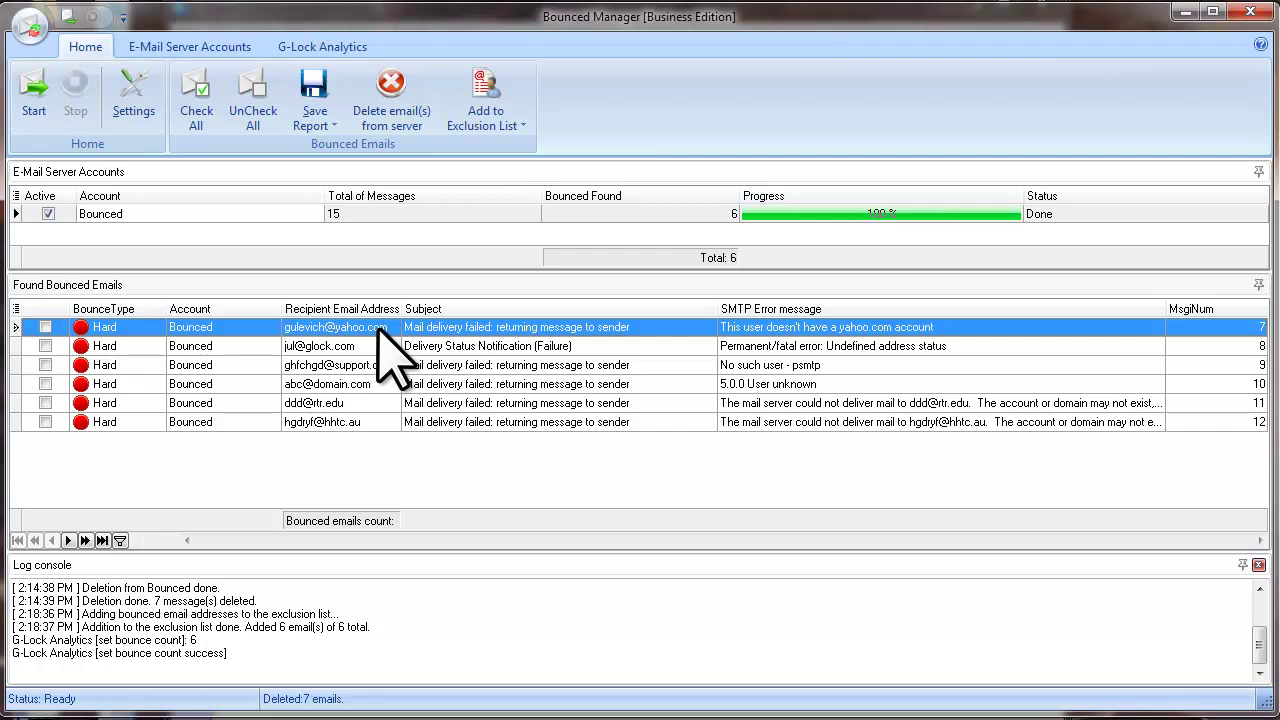
key("ctrl+a")
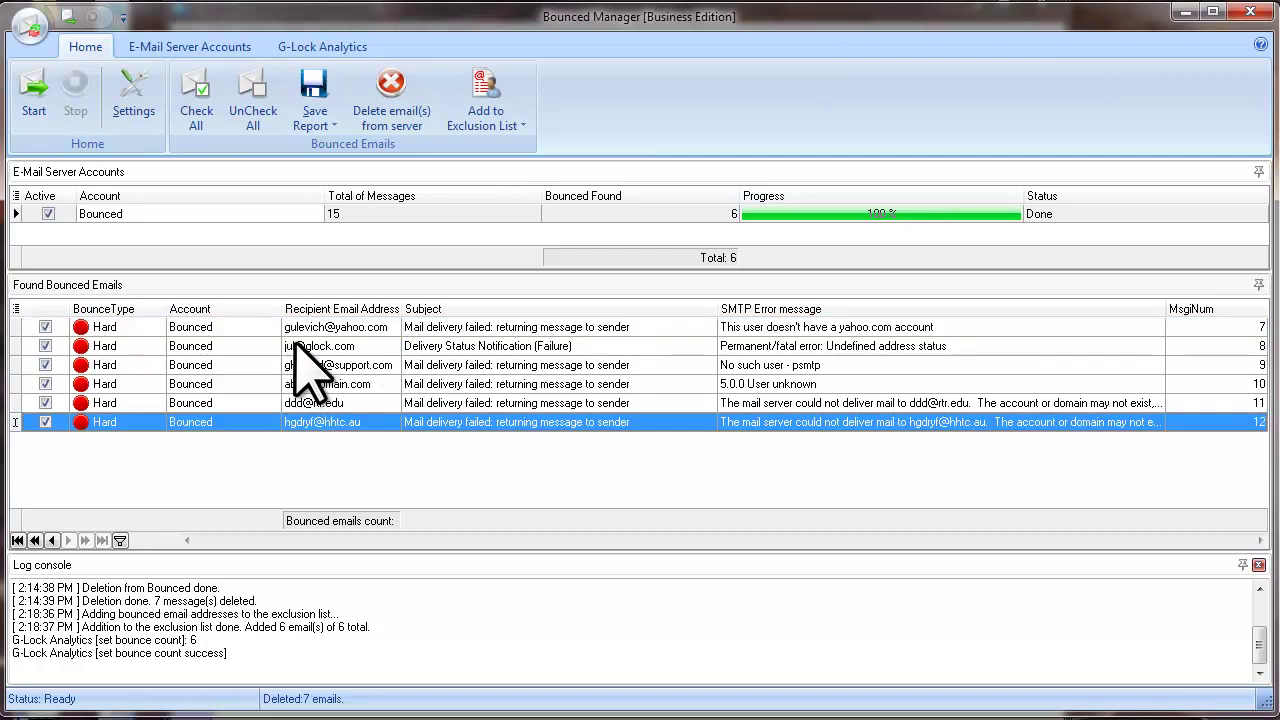
left_click(428, 128)
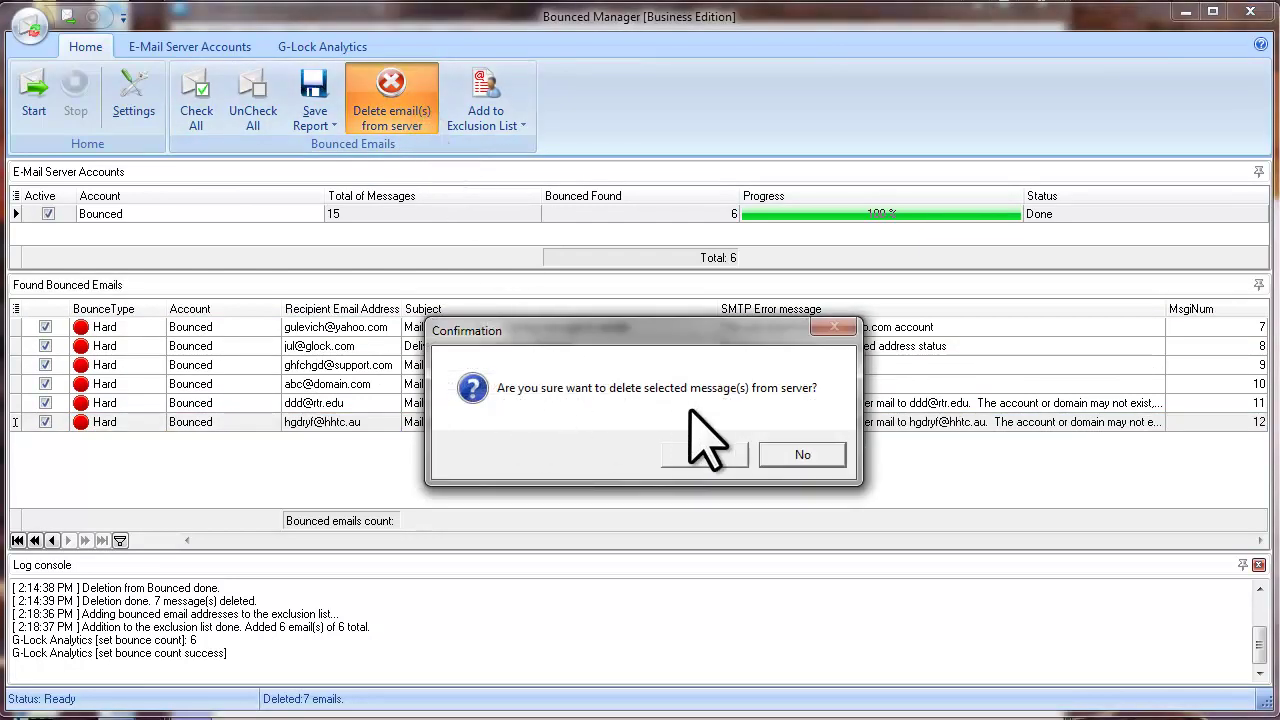
left_click(705, 455)
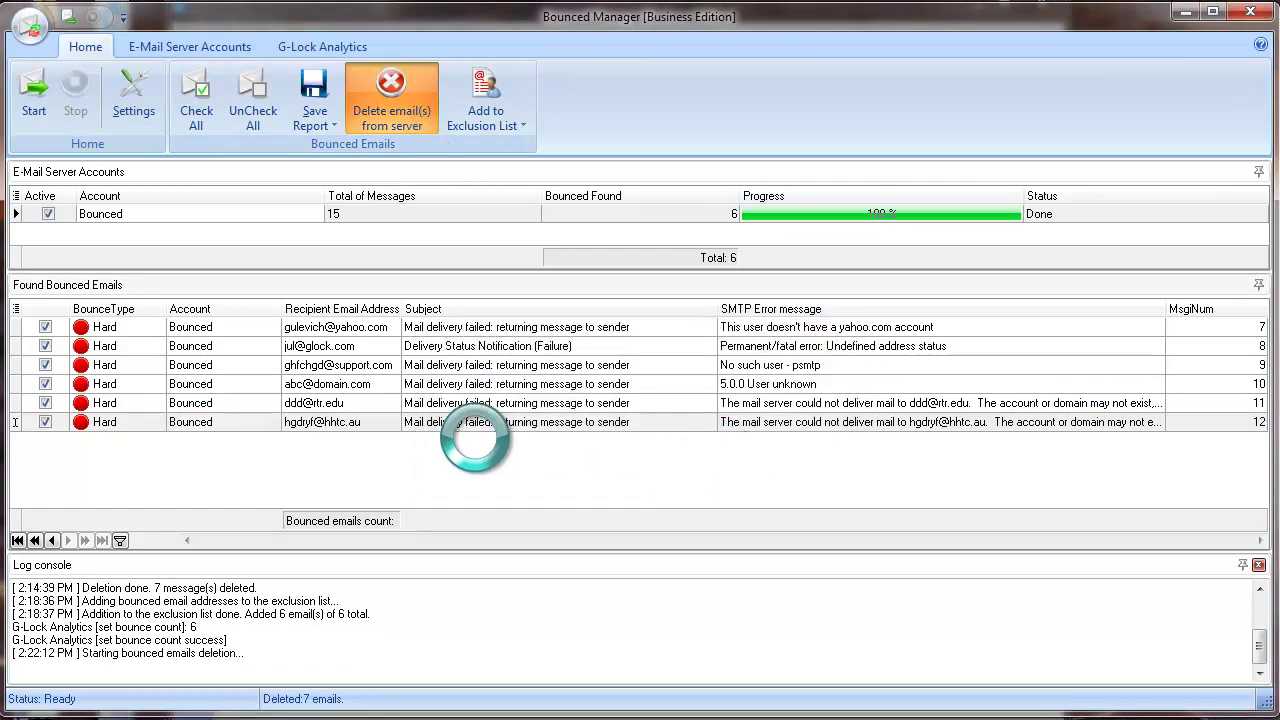